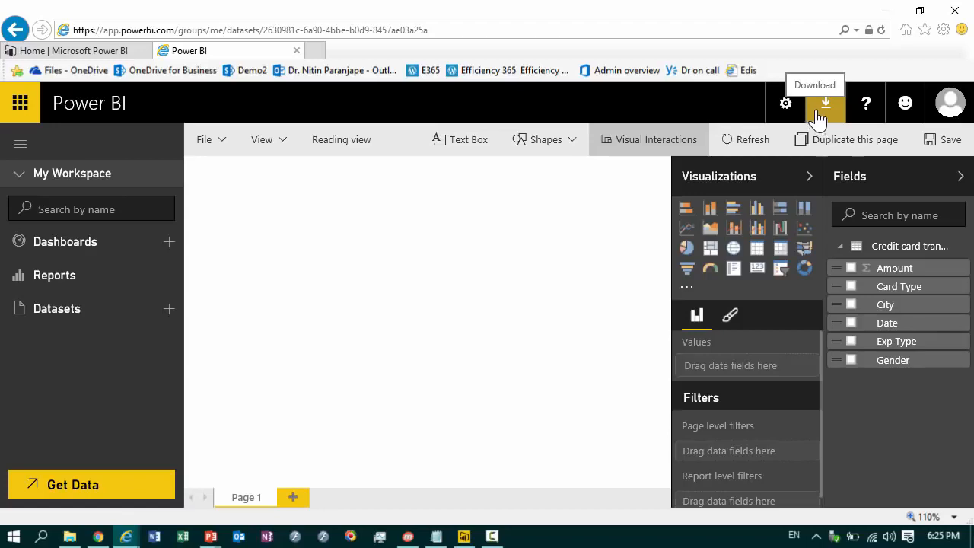
# Open the Power BI download options, switch to Power BI Desktop and dismiss its welcome screen.
pyautogui.click(818, 114)
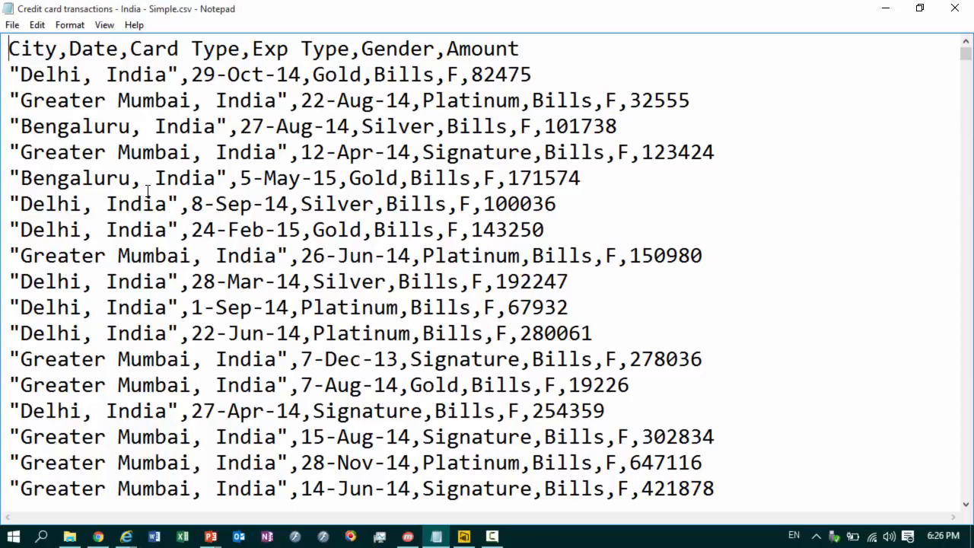
pyautogui.click(468, 538)
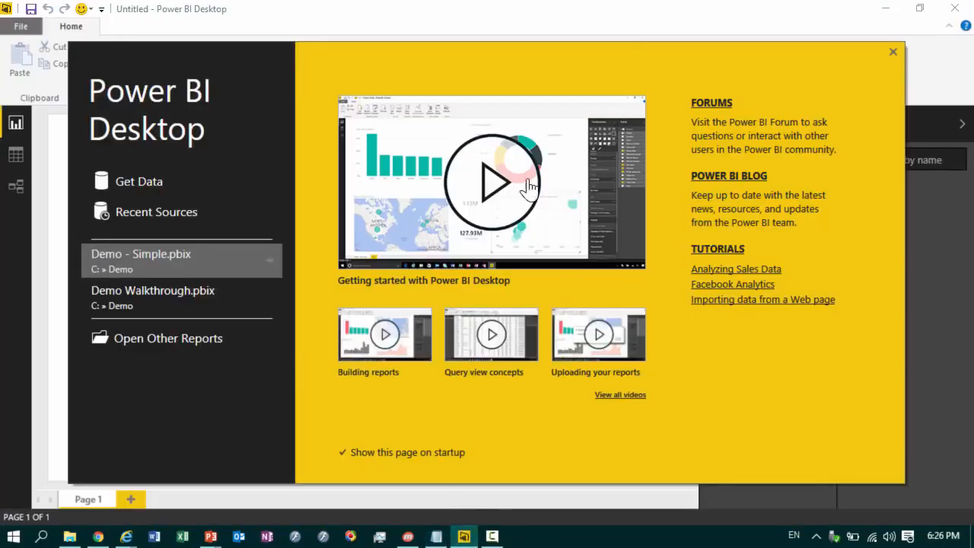
pyautogui.click(892, 51)
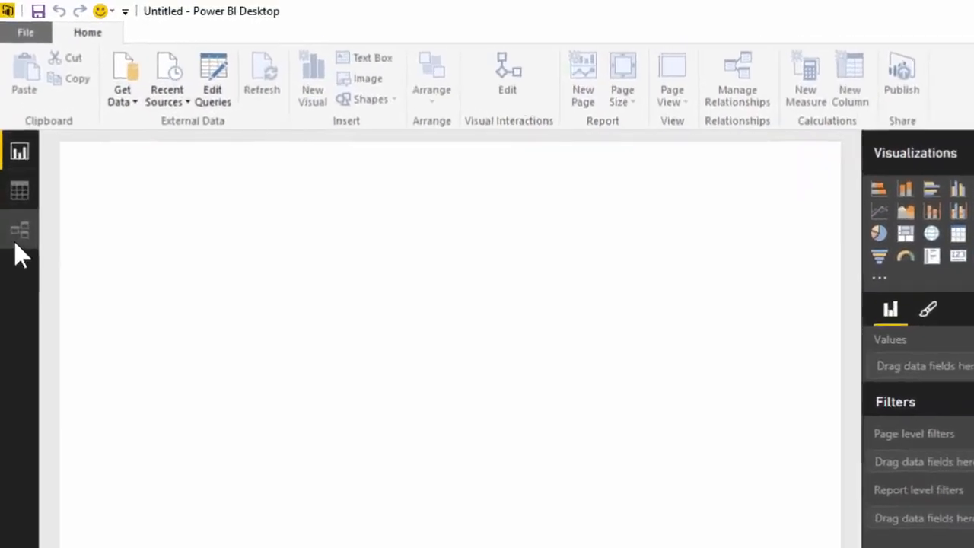
# Import the CSV file "Credit card transactions - India - Simple.csv" and load it without editing.
pyautogui.click(169, 127)
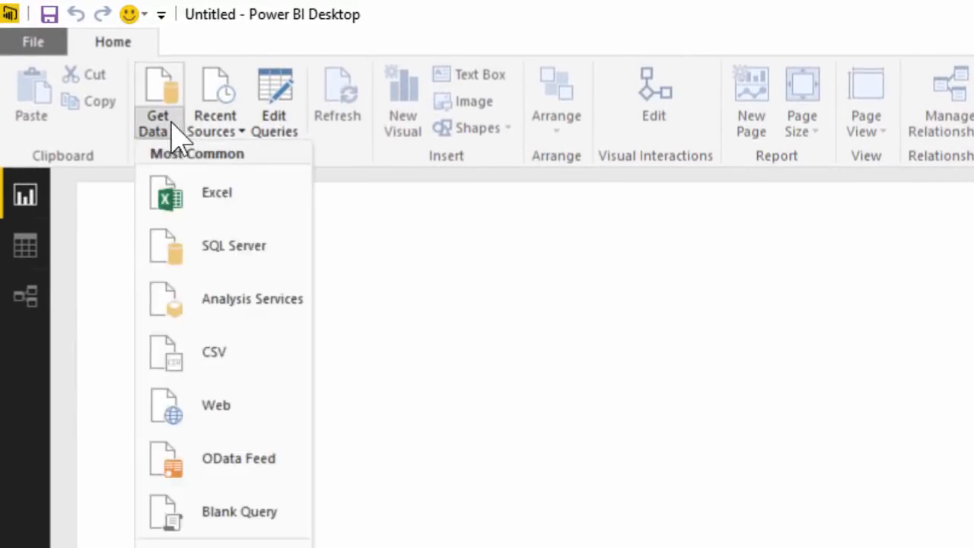
pyautogui.click(228, 360)
pyautogui.doubleClick(620, 169)
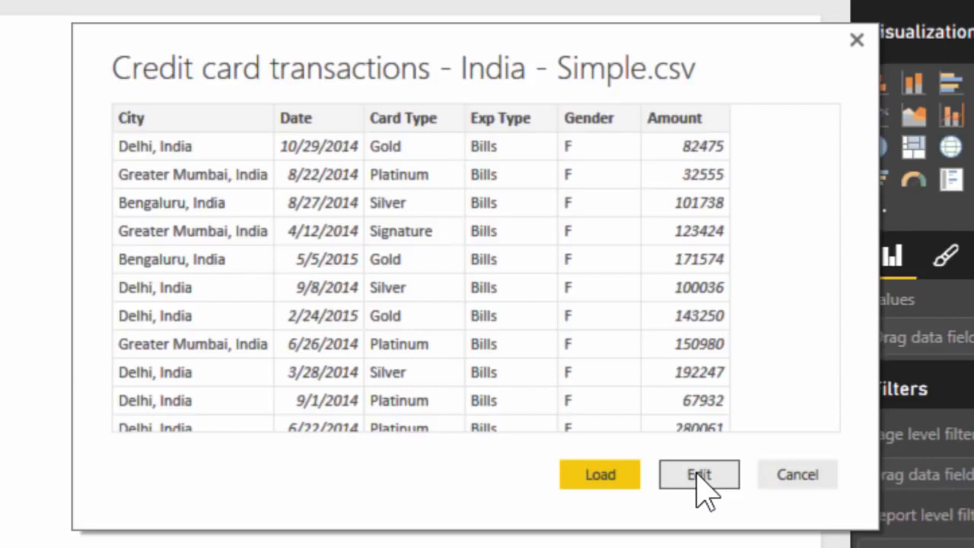
pyautogui.click(614, 478)
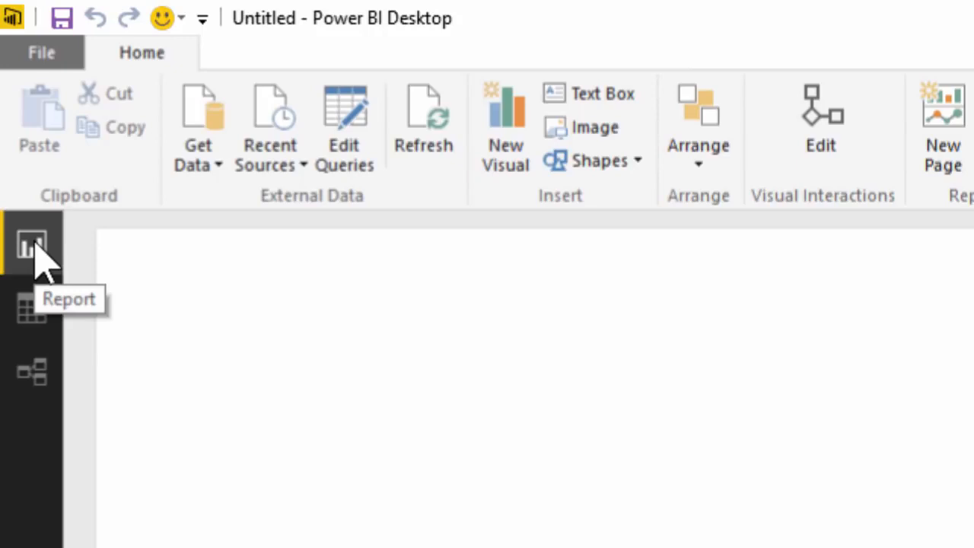
# Look at the imported table in the data and relationships views, and return to the report view.
pyautogui.click(34, 322)
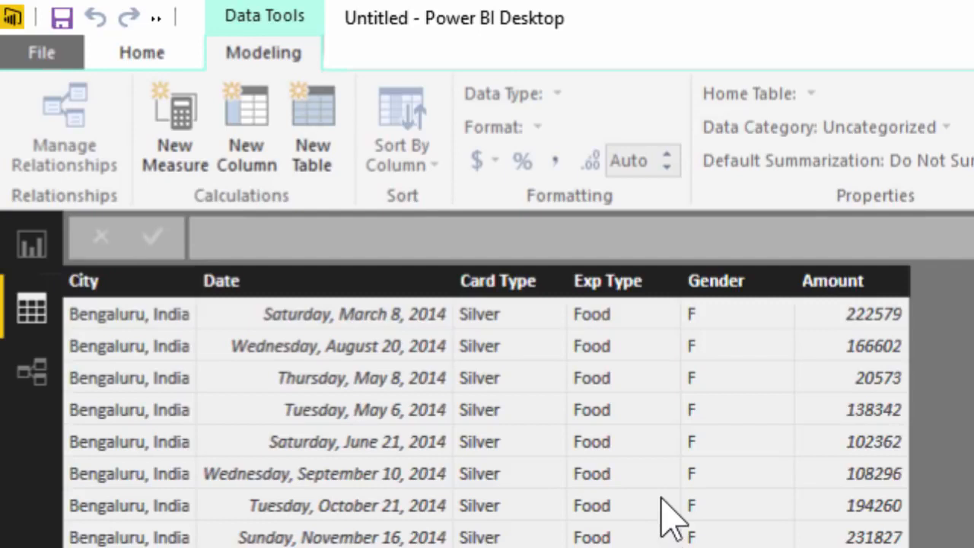
pyautogui.click(30, 380)
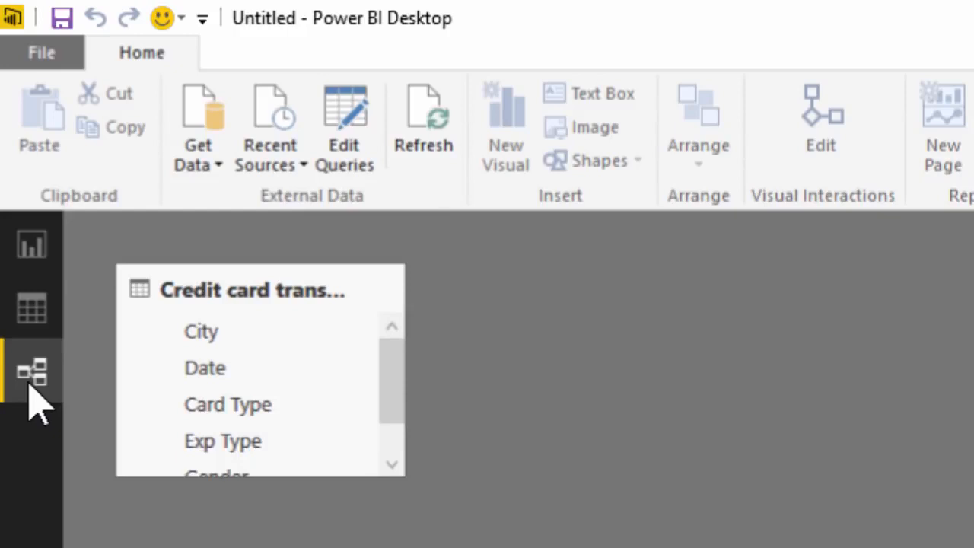
pyautogui.click(44, 255)
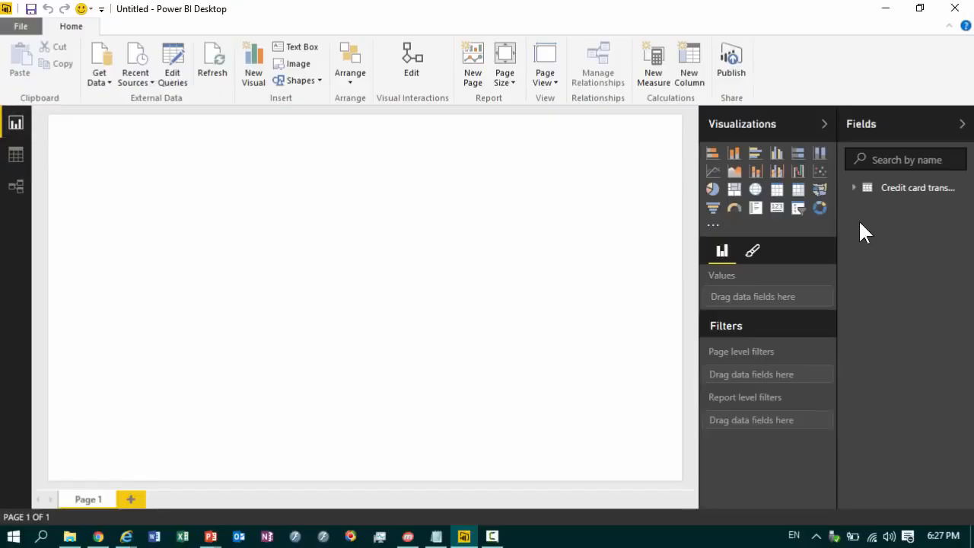
# Create a stacked bar chart of Amount by Card Type from the credit card transactions table and reduce its height.
pyautogui.click(853, 188)
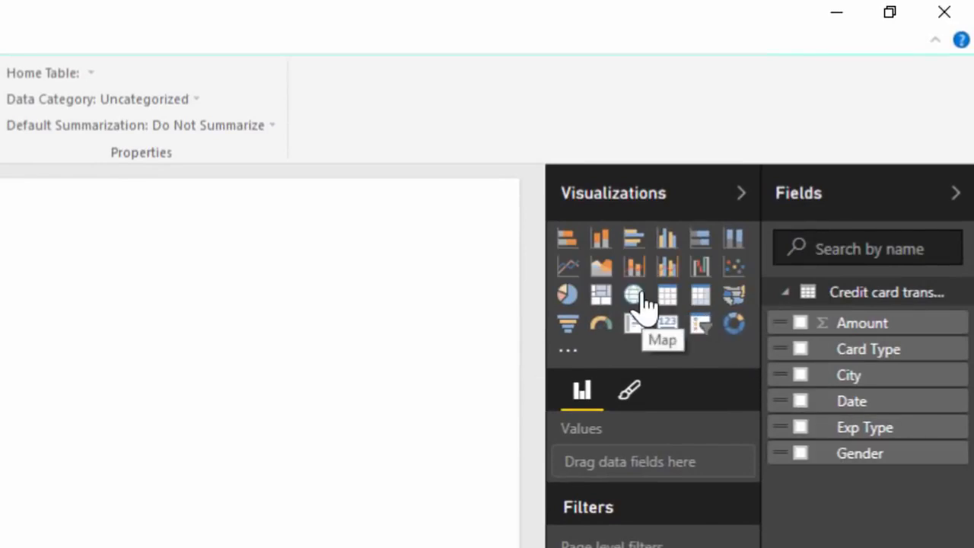
pyautogui.click(800, 349)
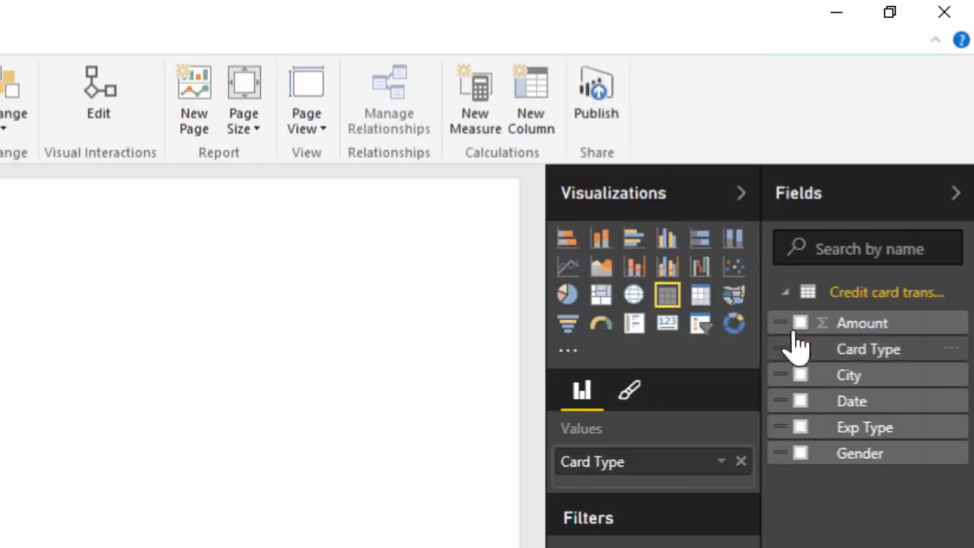
pyautogui.click(800, 323)
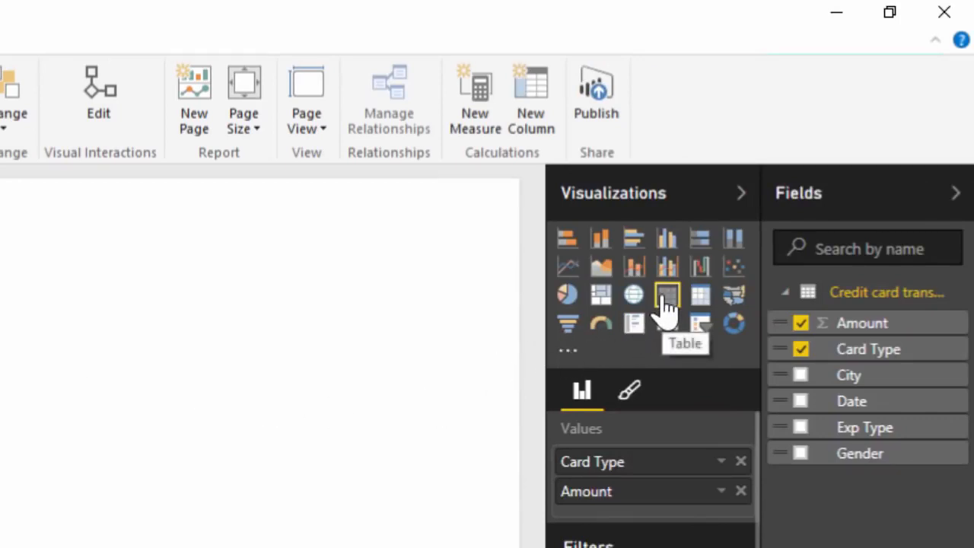
pyautogui.click(568, 240)
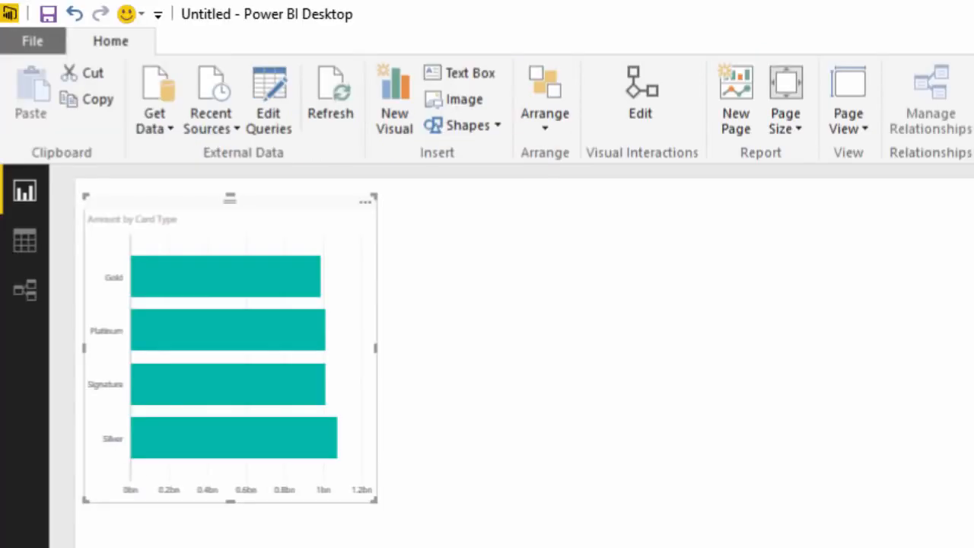
pyautogui.moveTo(230, 501); pyautogui.dragTo(231, 459)
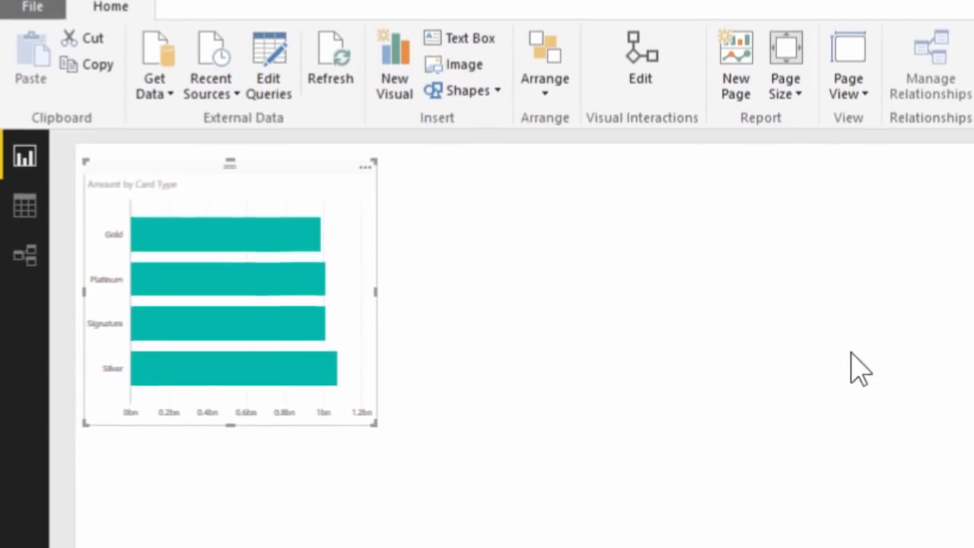
# Add a visual of Amount by Exp Type below the bar chart, trying it as a pie chart before making it a treemap.
pyautogui.click(550, 74)
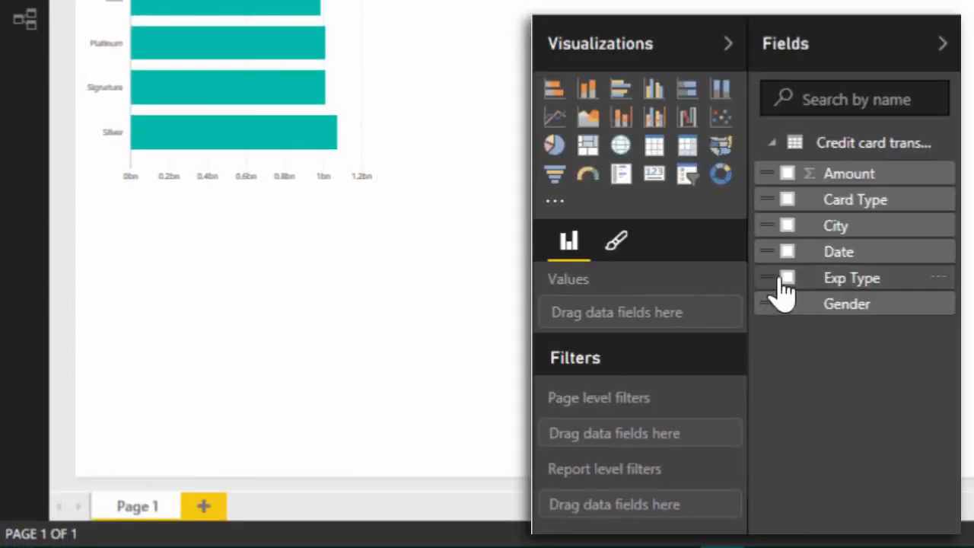
pyautogui.click(788, 279)
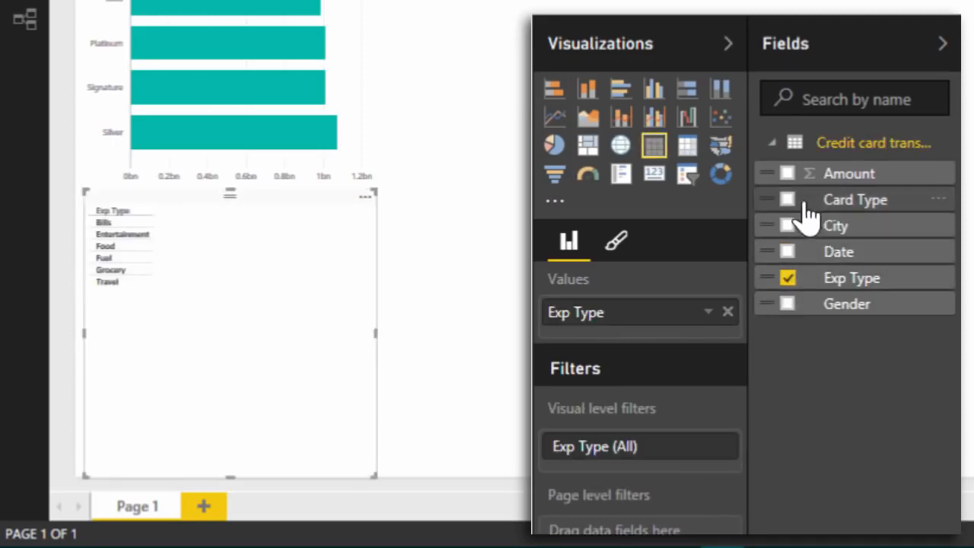
pyautogui.click(788, 173)
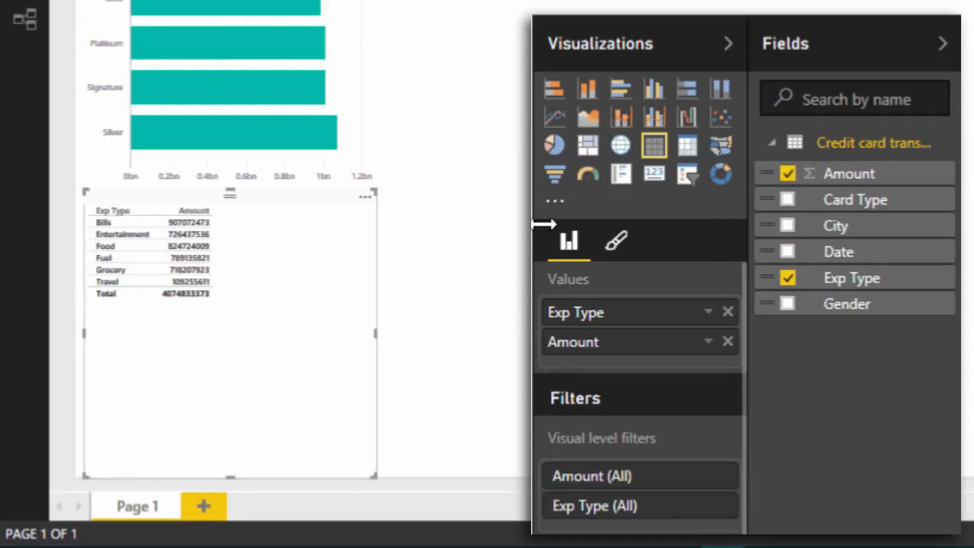
pyautogui.click(554, 152)
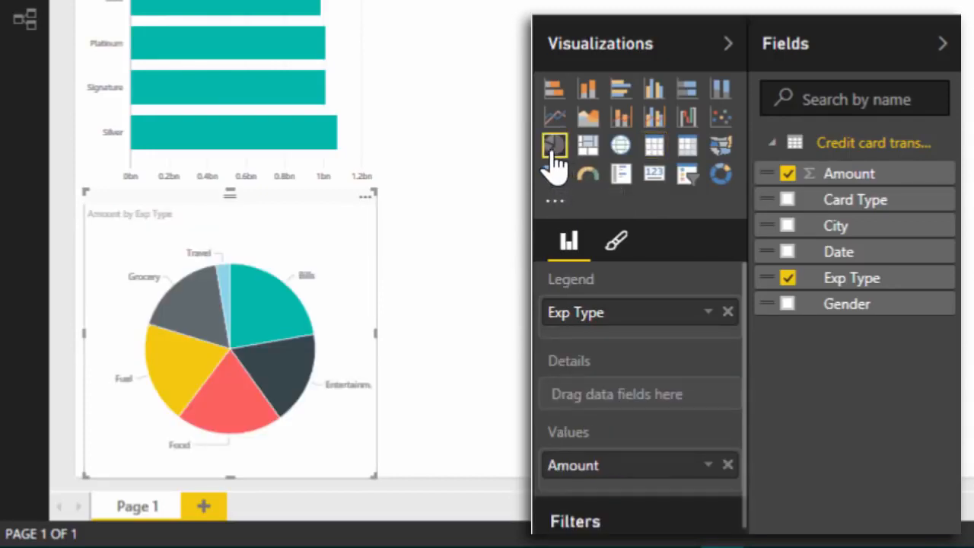
pyautogui.click(598, 154)
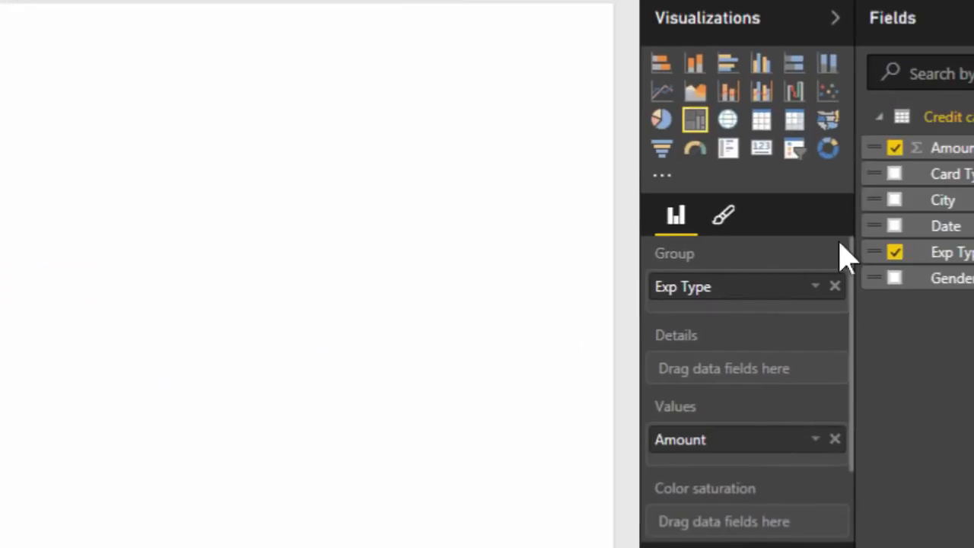
# Add a card showing Amount to the right of the bar chart and shrink it to a small, wide box.
pyautogui.click(374, 167)
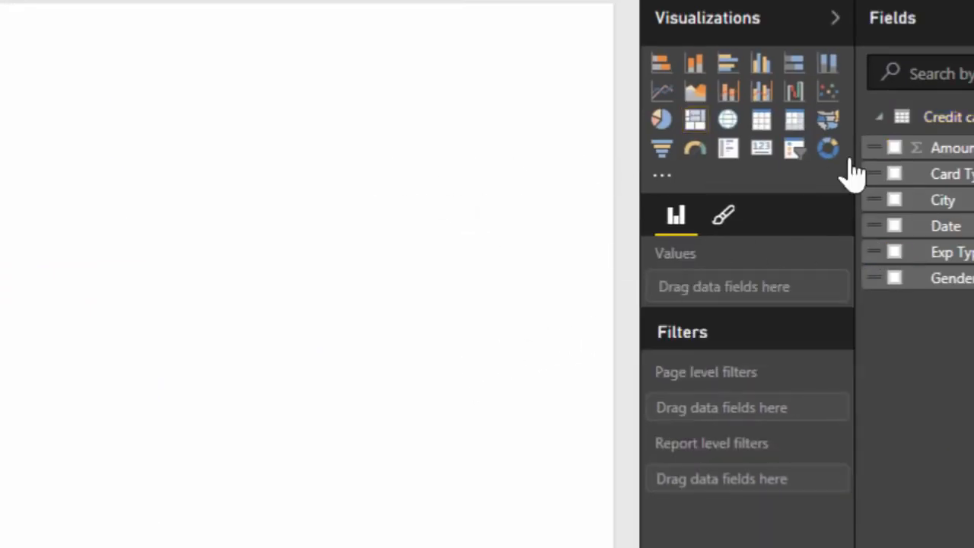
pyautogui.moveTo(944, 152); pyautogui.dragTo(193, 83)
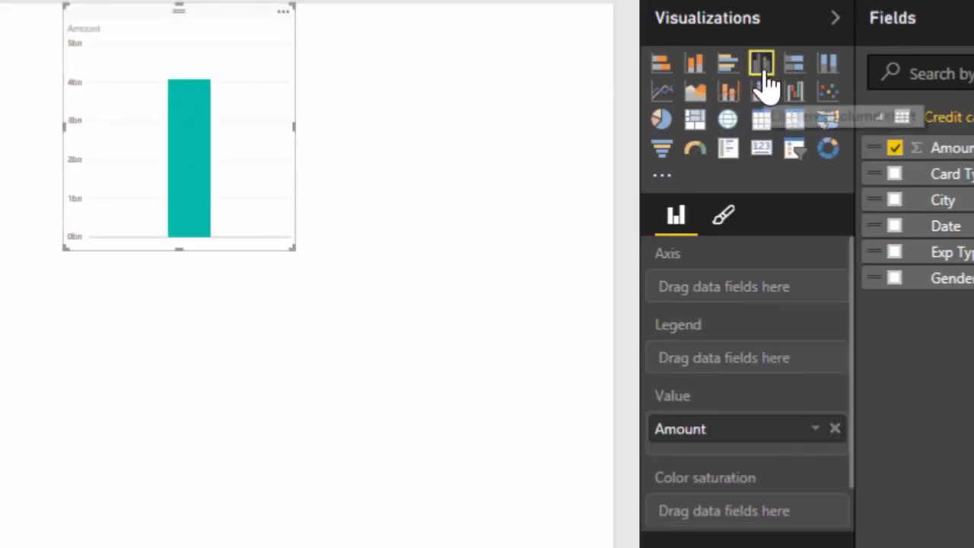
pyautogui.click(762, 150)
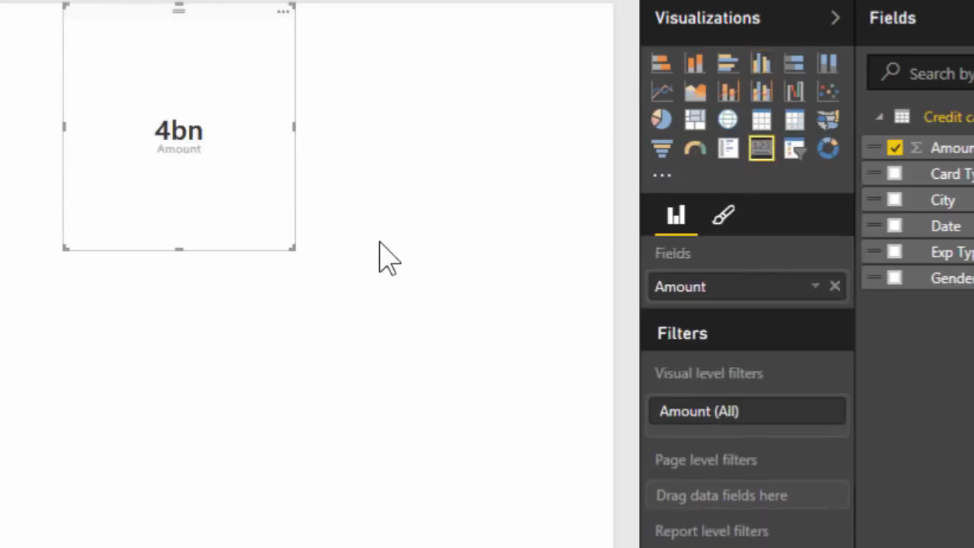
pyautogui.moveTo(296, 244); pyautogui.dragTo(301, 124)
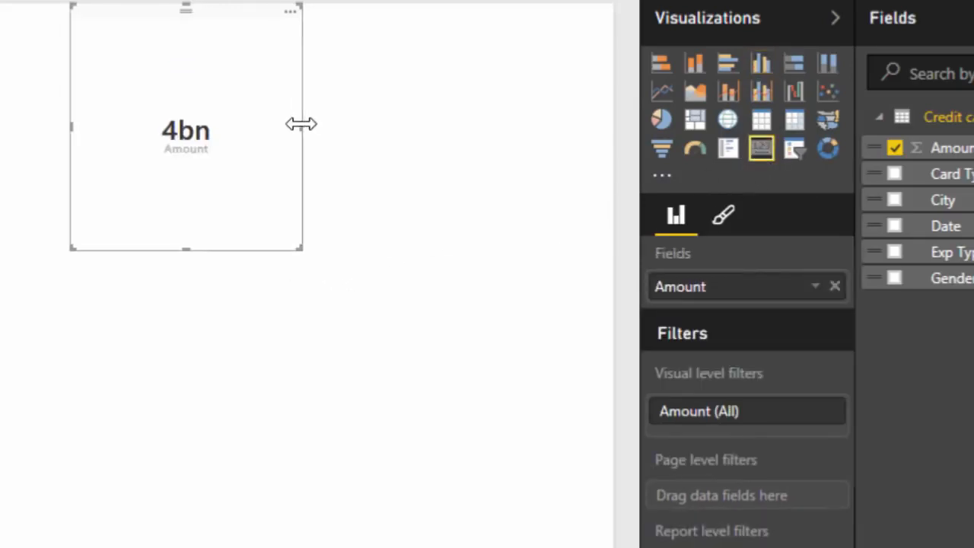
pyautogui.moveTo(300, 251); pyautogui.dragTo(203, 63)
pyautogui.moveTo(183, 65); pyautogui.dragTo(272, 73)
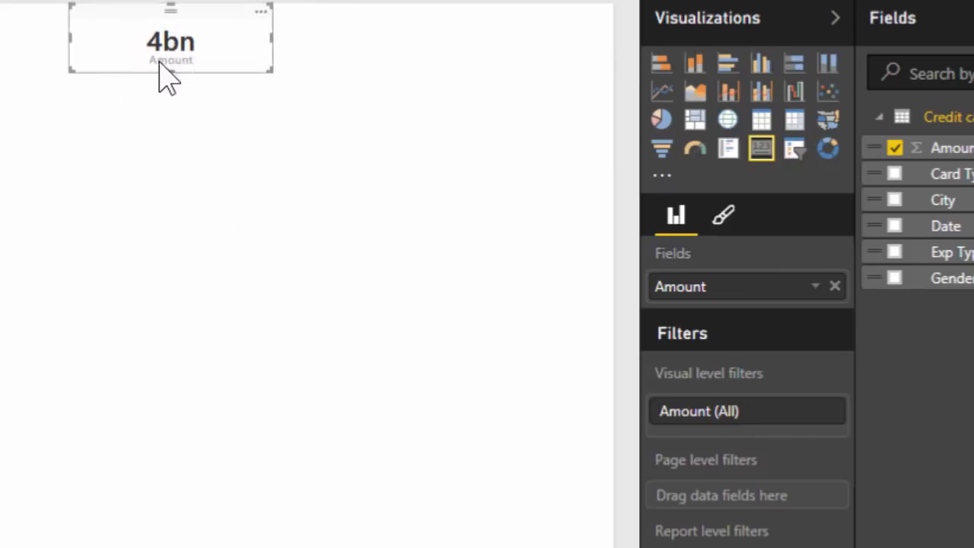
# Set the display units of the Amount card's data label to None.
pyautogui.click(729, 226)
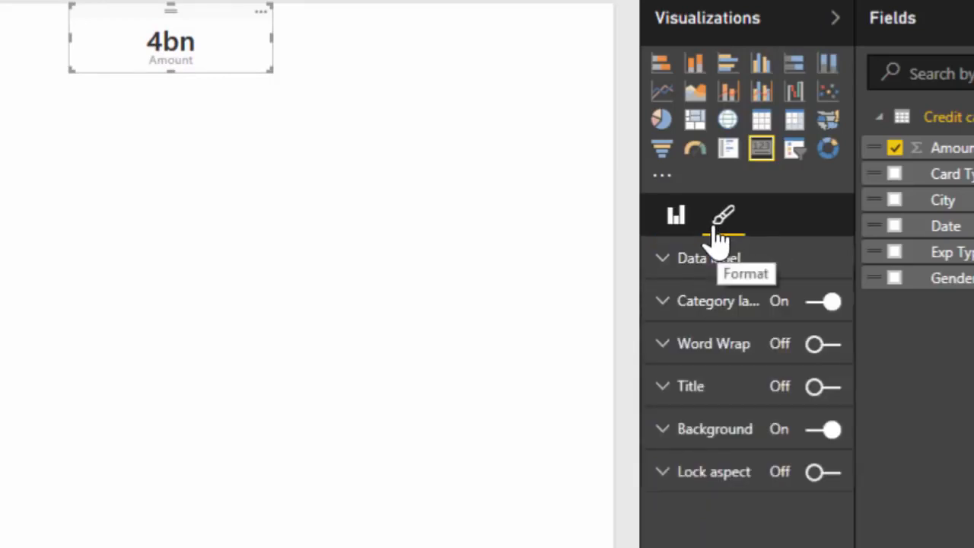
pyautogui.click(678, 231)
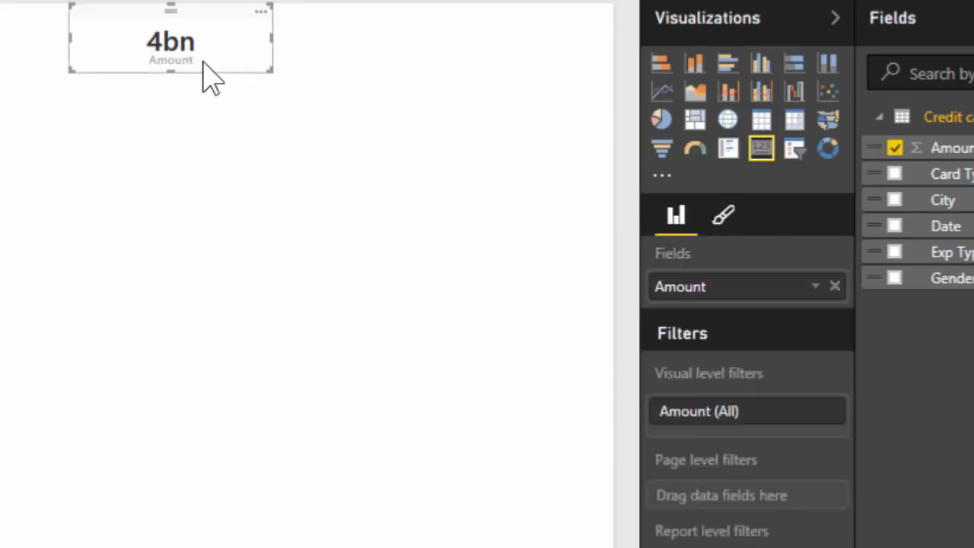
pyautogui.click(728, 231)
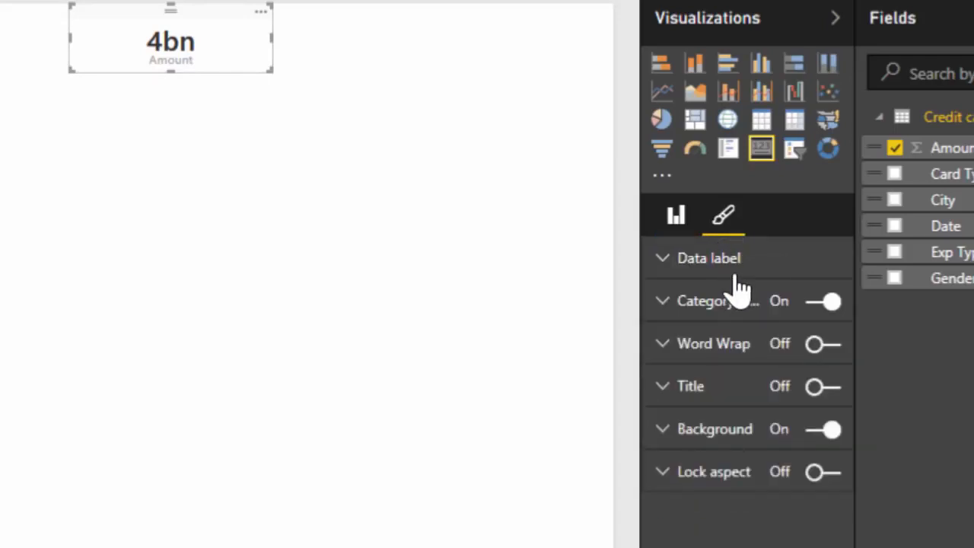
pyautogui.click(732, 261)
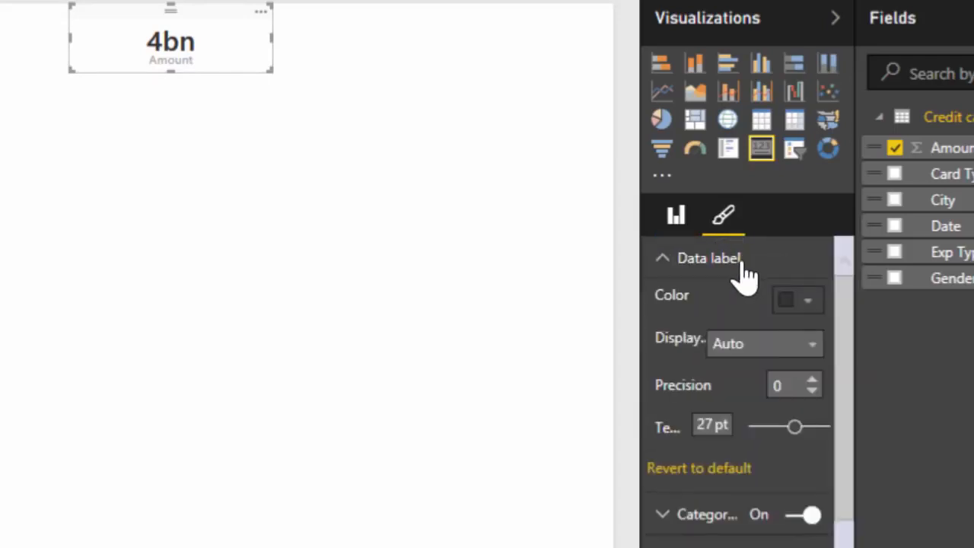
pyautogui.click(812, 347)
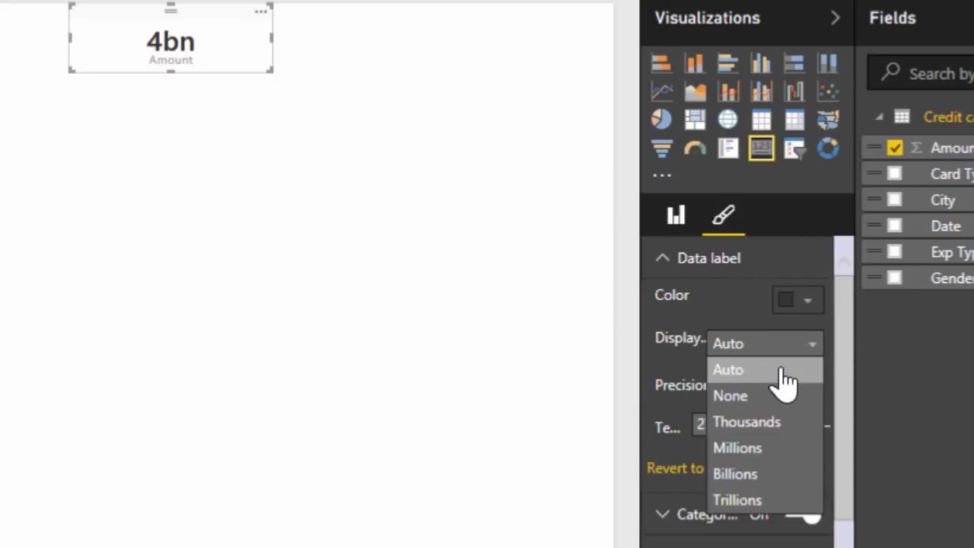
pyautogui.click(759, 396)
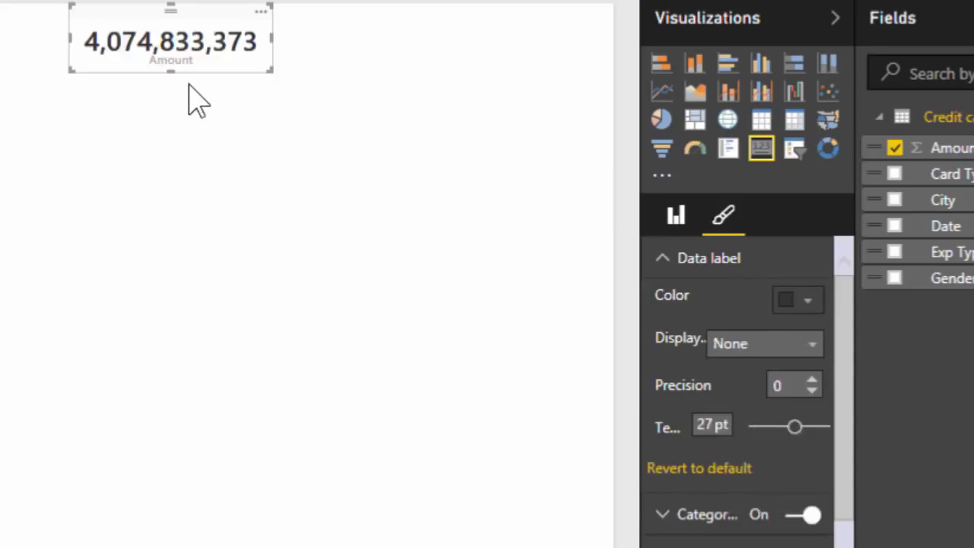
# Duplicate the Amount card, place the copy to the right of the original and set its aggregation to Count.
pyautogui.hotkey('ctrl', 'v')
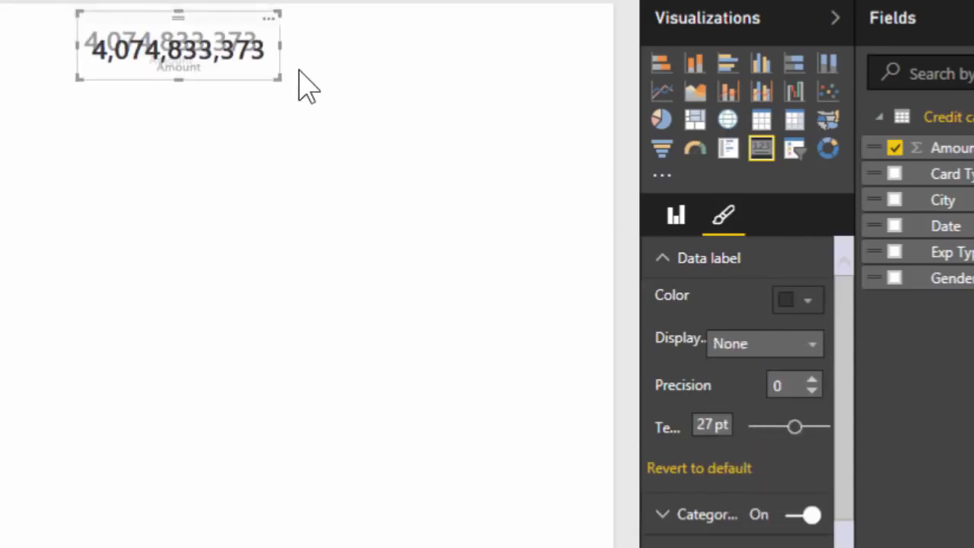
pyautogui.moveTo(253, 77); pyautogui.dragTo(457, 74)
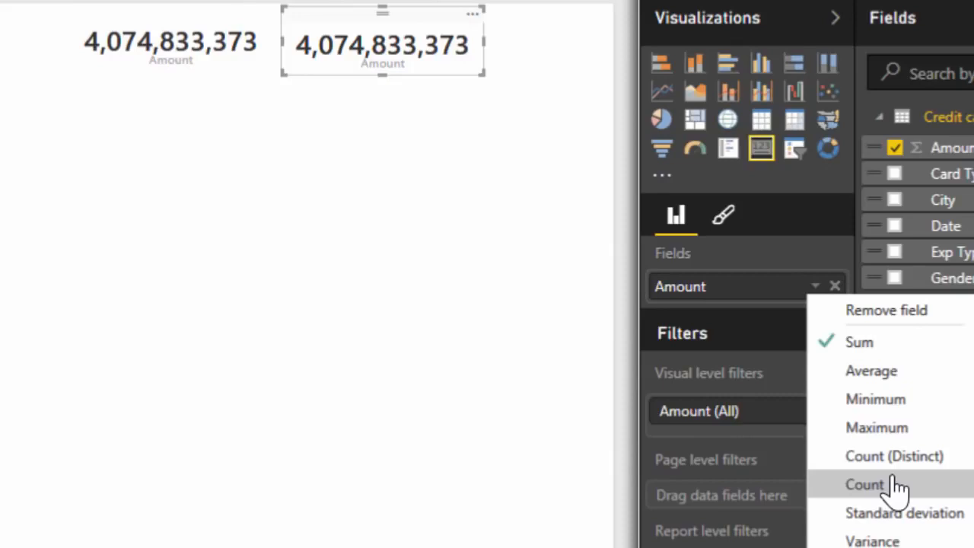
pyautogui.click(896, 484)
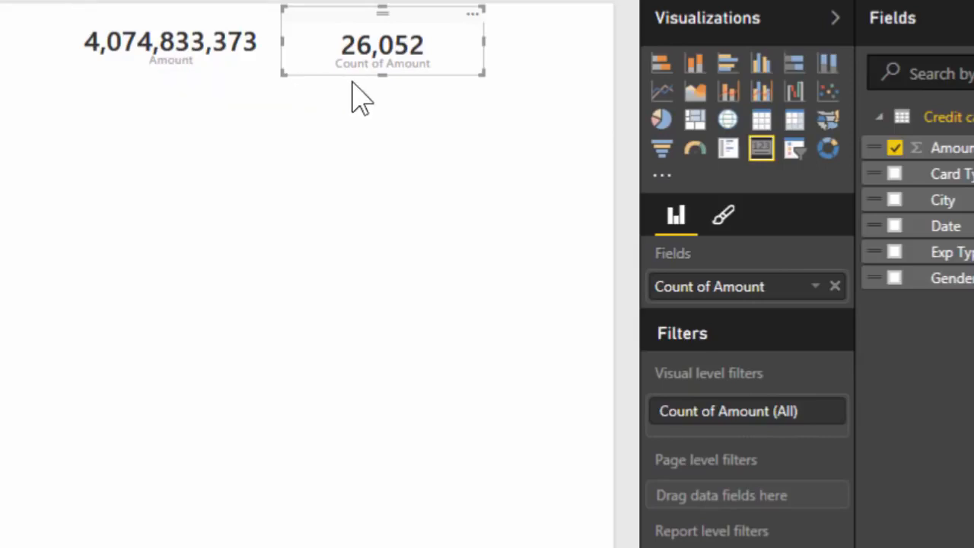
# Duplicate the Count of Amount card, set the copy's aggregation to Average and line up the three cards in a row.
pyautogui.hotkey('ctrl', 'v')
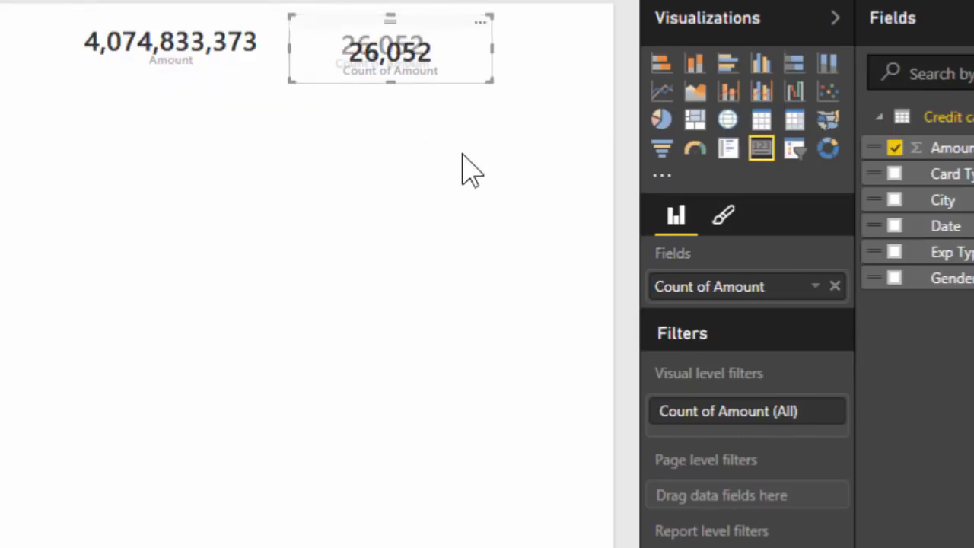
pyautogui.click(815, 288)
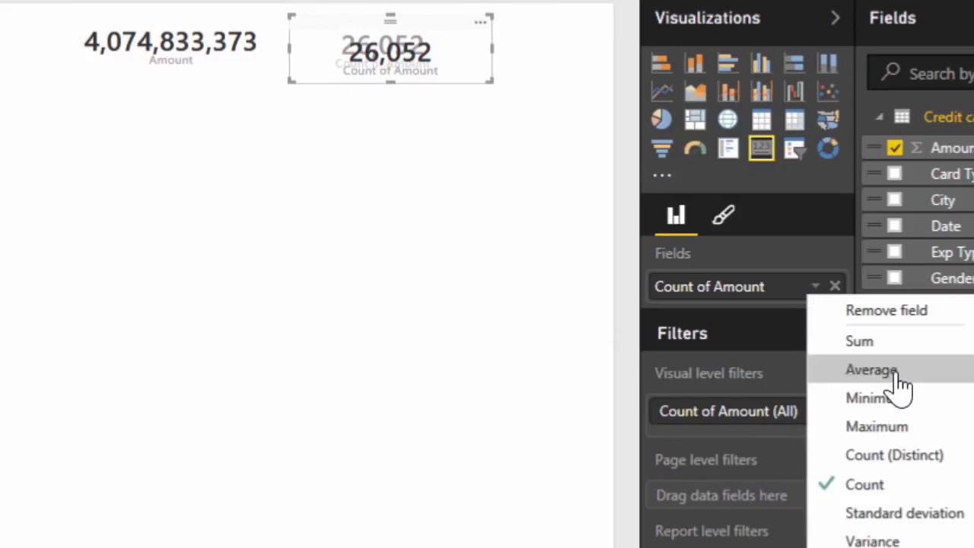
pyautogui.click(898, 375)
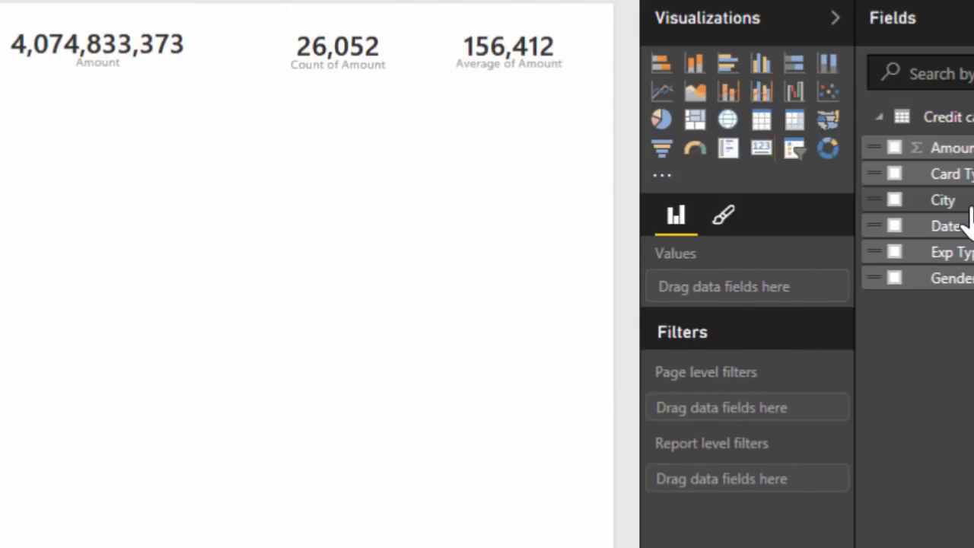
# Add a map of Amount by City below the three cards, filling the free space beside the treemap.
pyautogui.moveTo(967, 201); pyautogui.dragTo(229, 319)
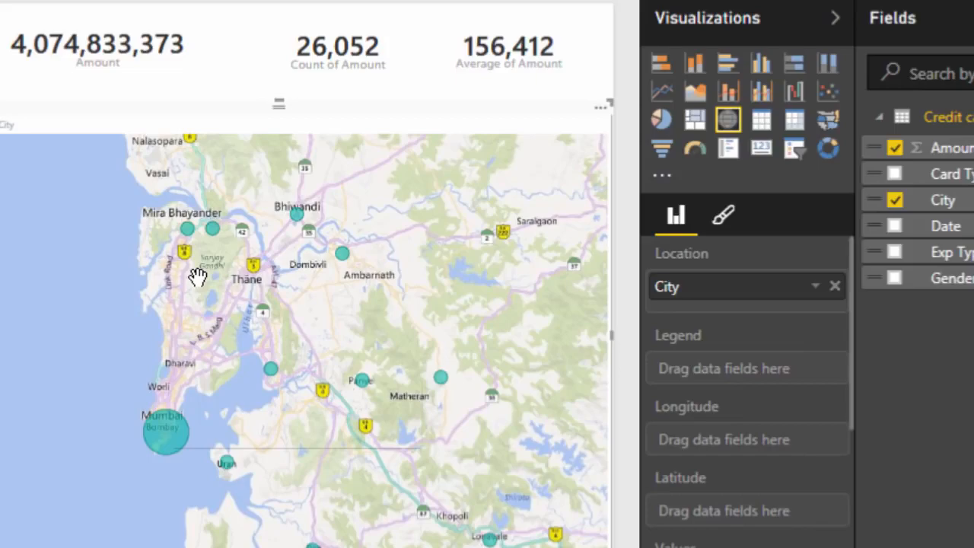
pyautogui.moveTo(188, 242)
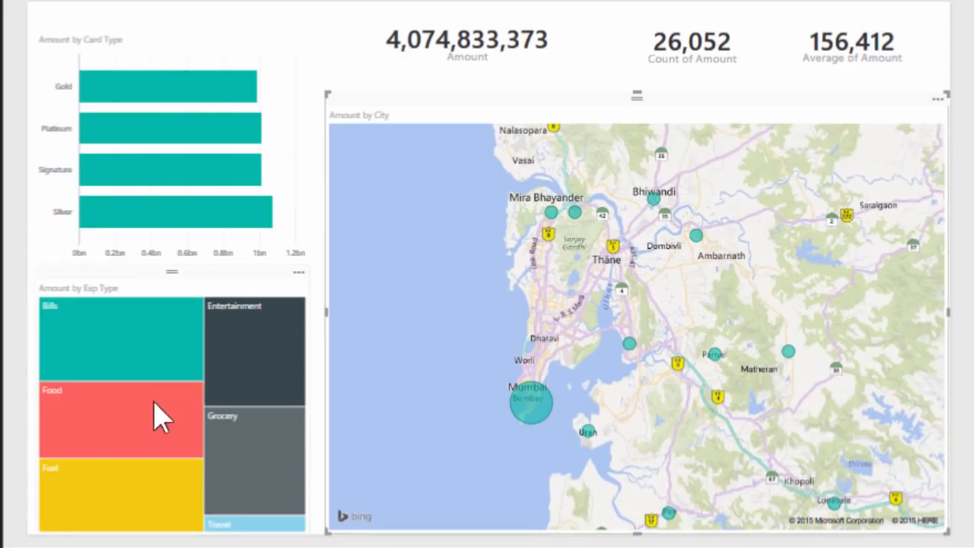
# Cross-filter the report by Food in the treemap and examine the cities around Mumbai on the map and the card values.
pyautogui.moveTo(130, 427)
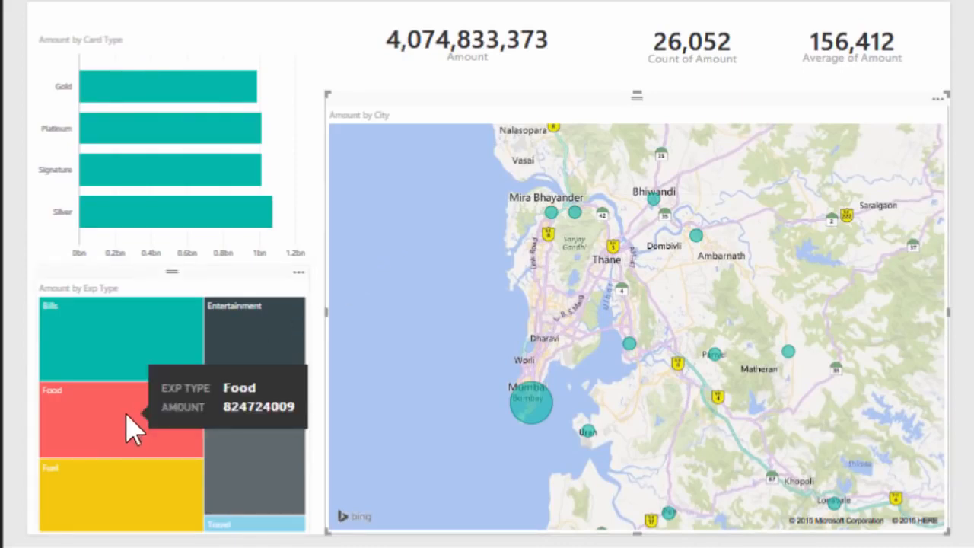
pyautogui.click(128, 429)
pyautogui.click(129, 428)
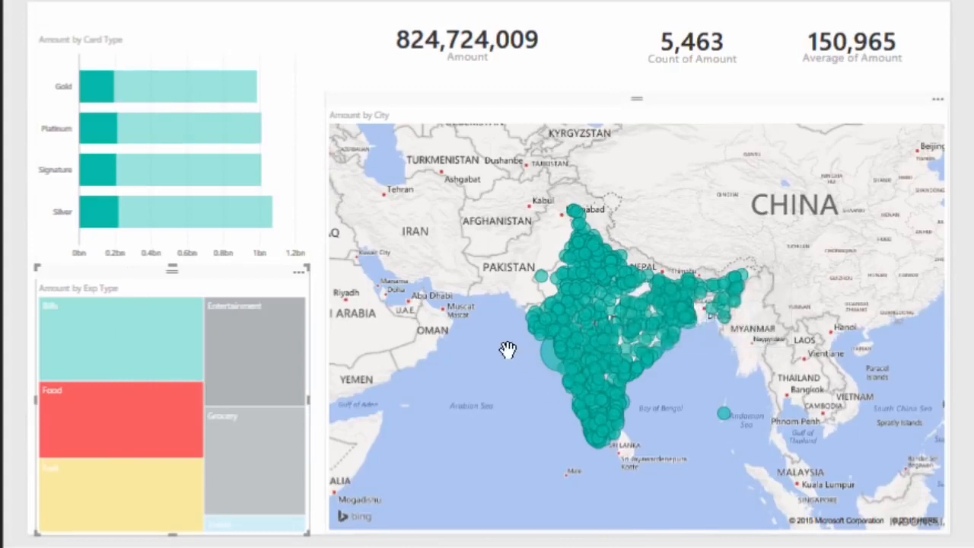
pyautogui.scroll(3, 507, 347)
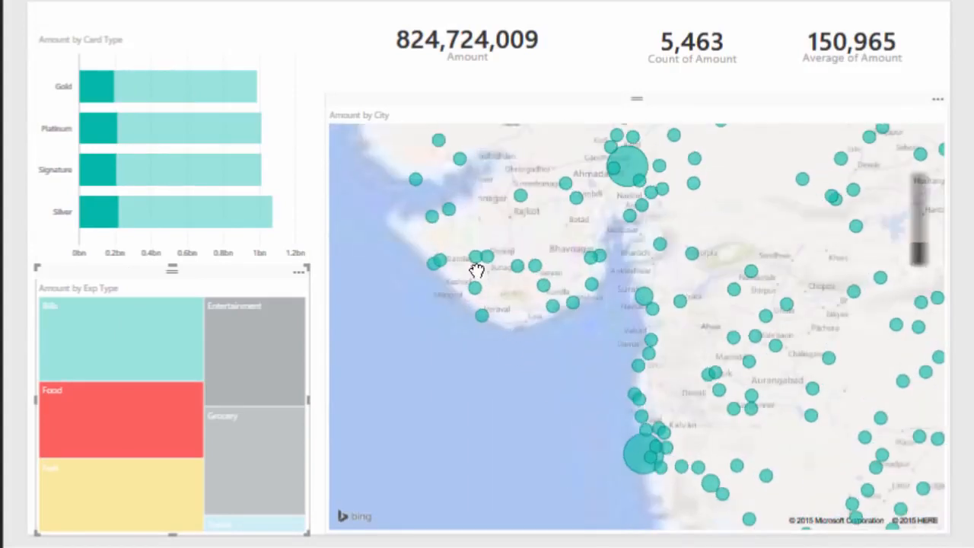
pyautogui.scroll(-2, 457, 204)
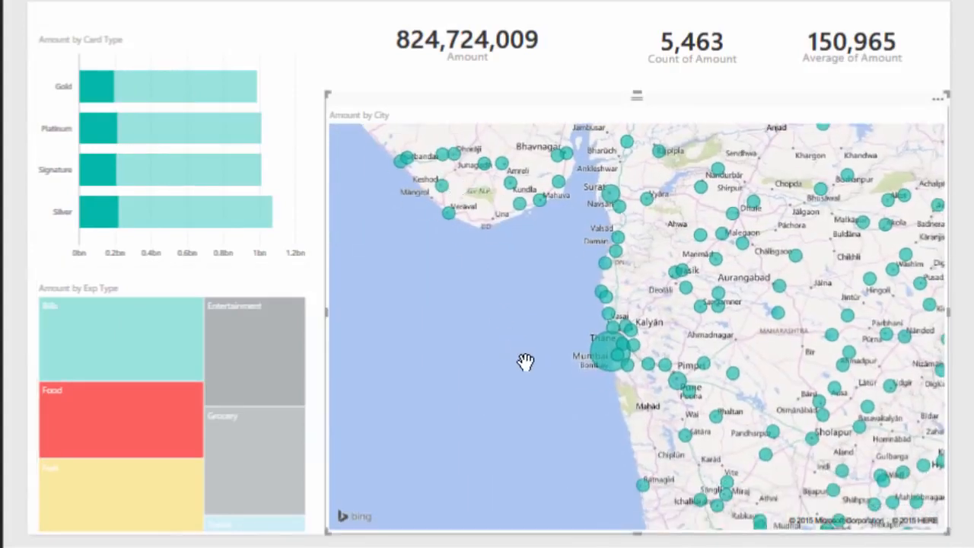
pyautogui.moveTo(596, 353)
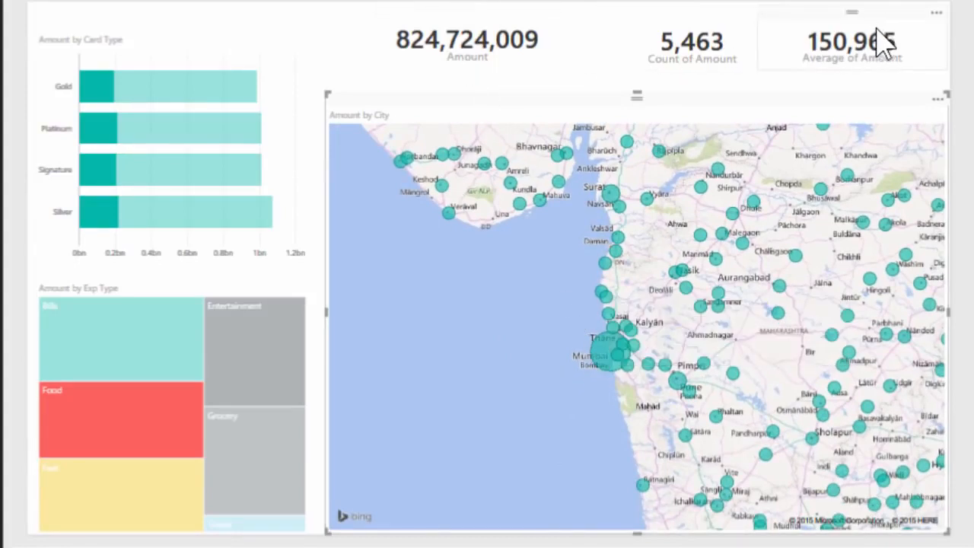
# Cross-filter the report by Entertainment, by the Signature and Gold card types together, and by Greater Mumbai on the map.
pyautogui.moveTo(277, 344)
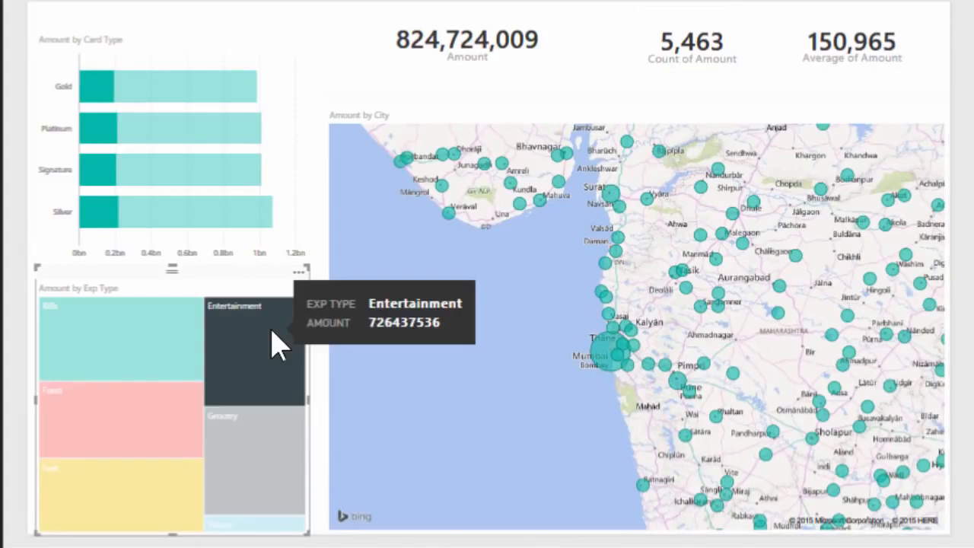
pyautogui.click(208, 183)
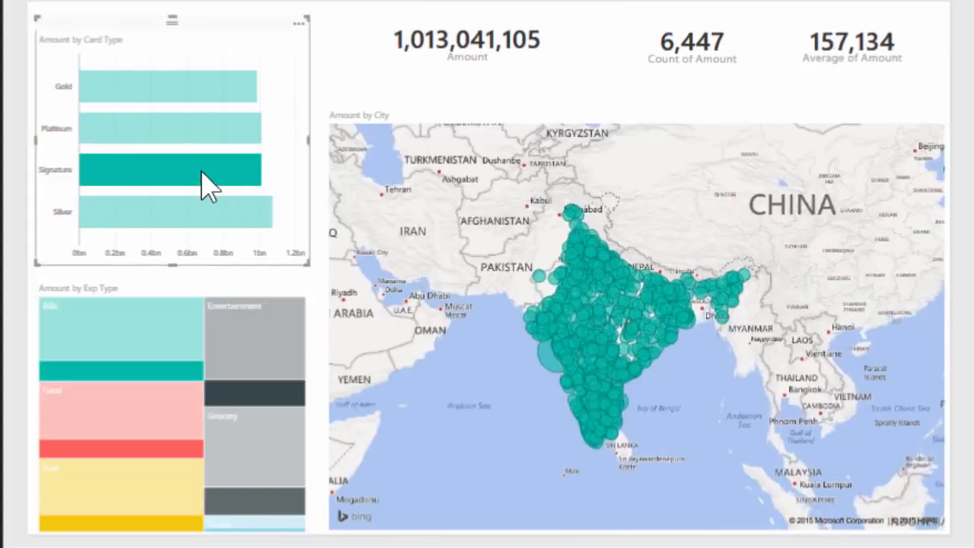
pyautogui.keyDown('ctrl'); pyautogui.click(189, 86); pyautogui.keyUp('ctrl')
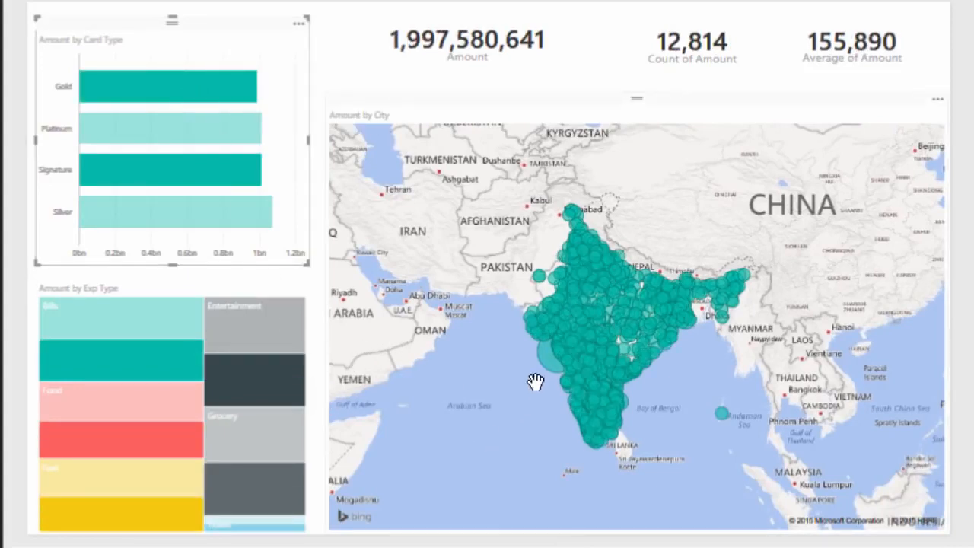
pyautogui.moveTo(544, 359)
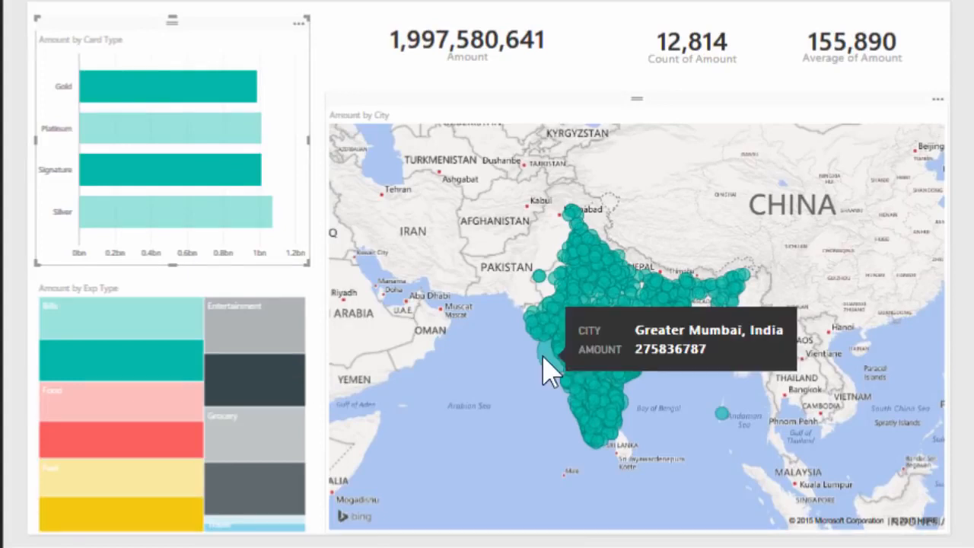
pyautogui.click(541, 379)
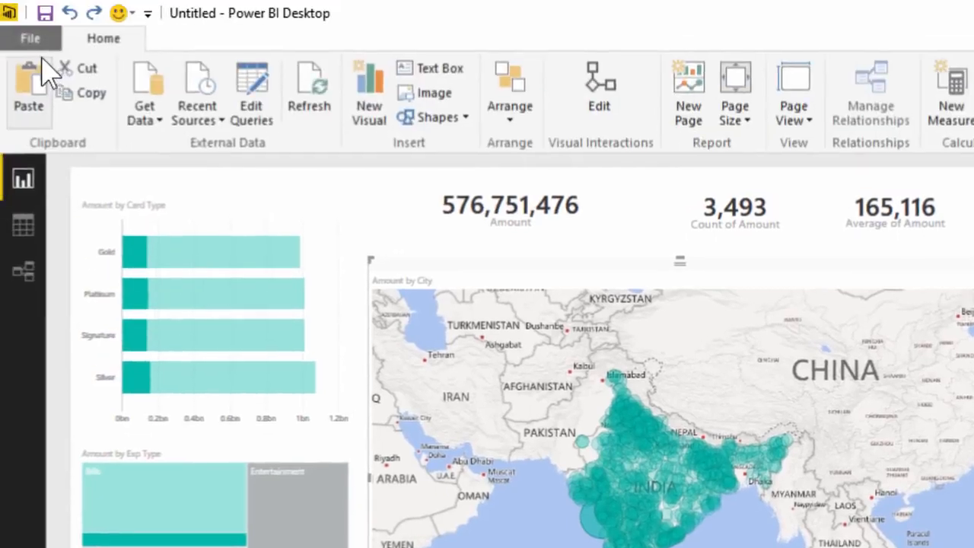
# Save the report as Demo - Simple.pbix in the Demo folder.
pyautogui.click(28, 10)
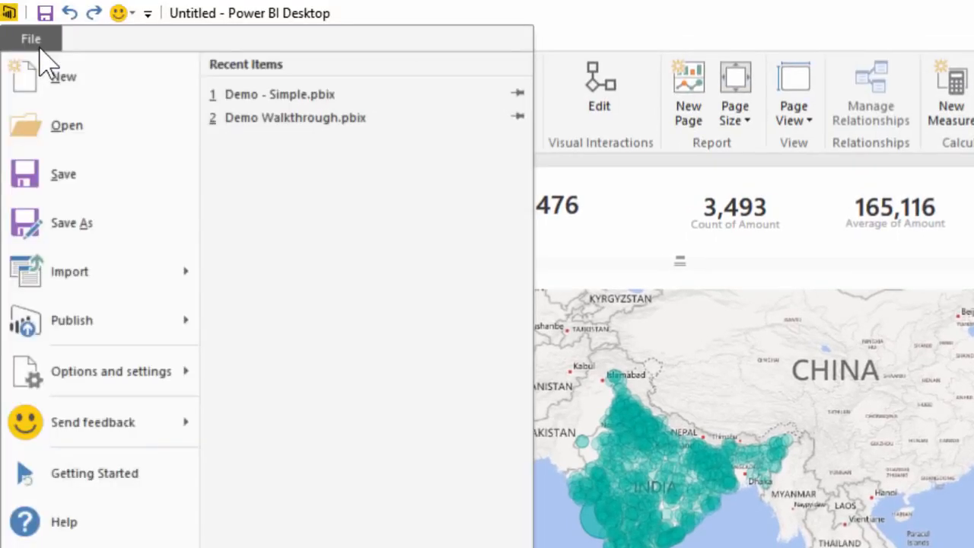
pyautogui.click(79, 182)
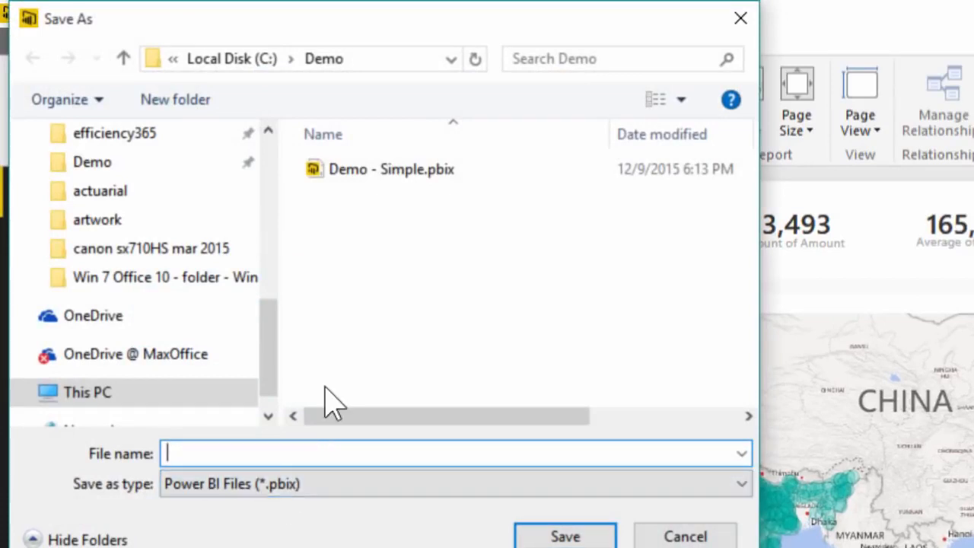
pyautogui.press('Escape')
# Publish the report to Power BI and open the published Demo - Simple report in the browser.
pyautogui.click(23, 39)
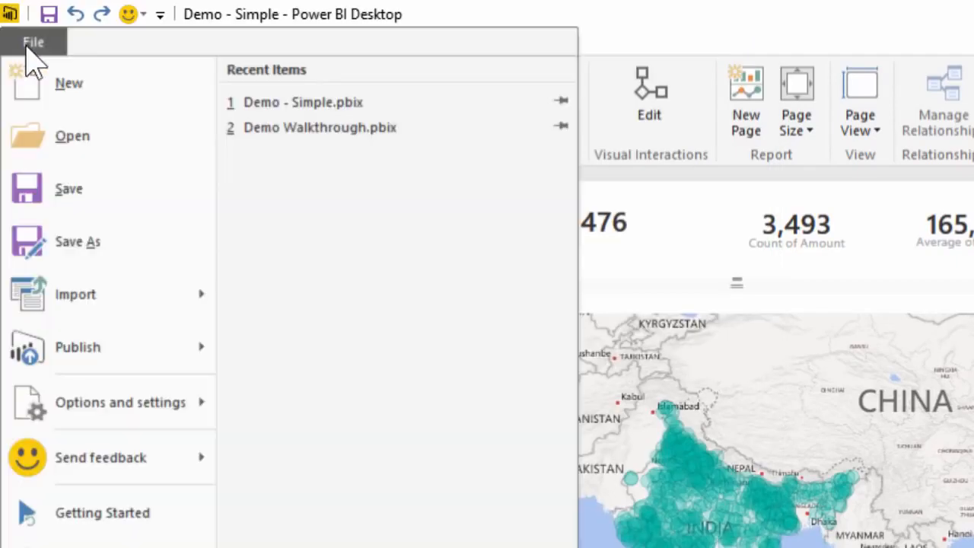
pyautogui.moveTo(94, 473)
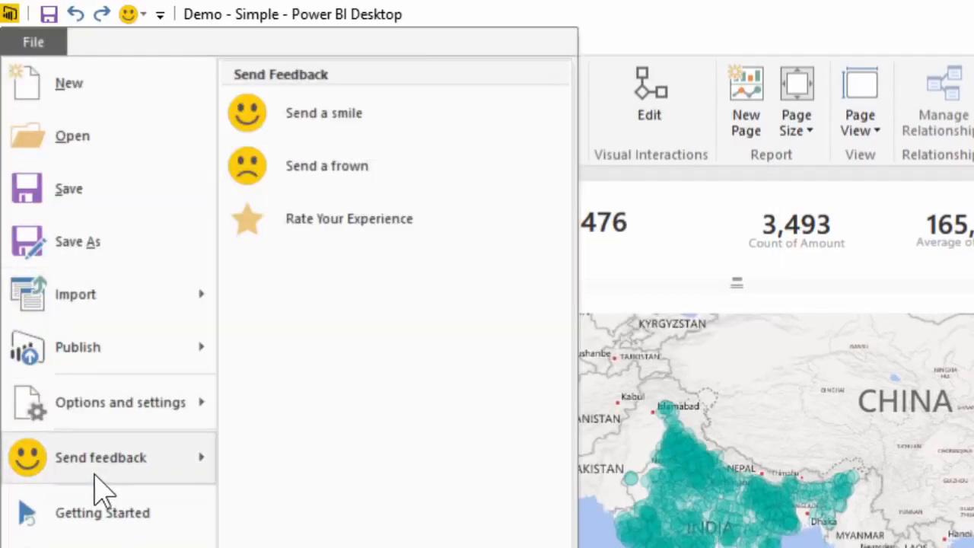
pyautogui.moveTo(120, 358)
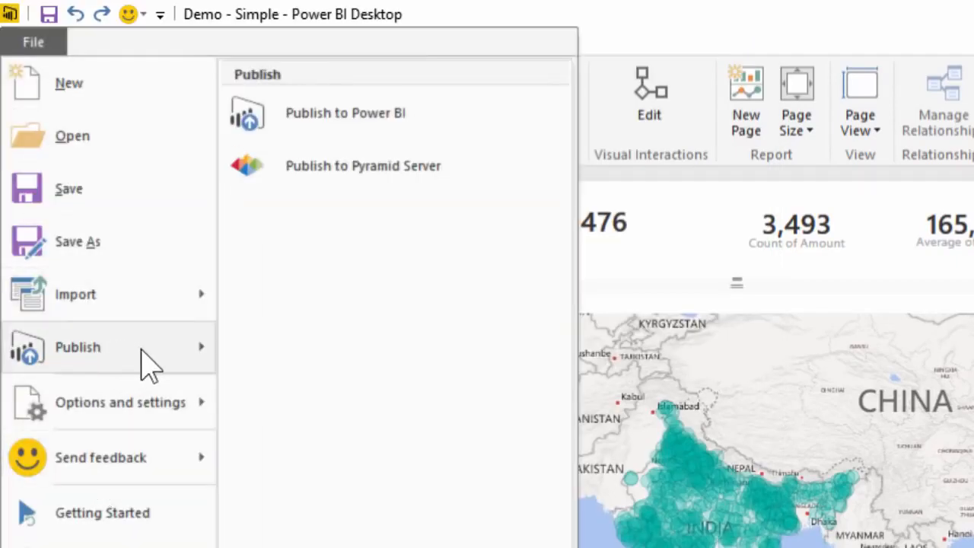
pyautogui.click(305, 128)
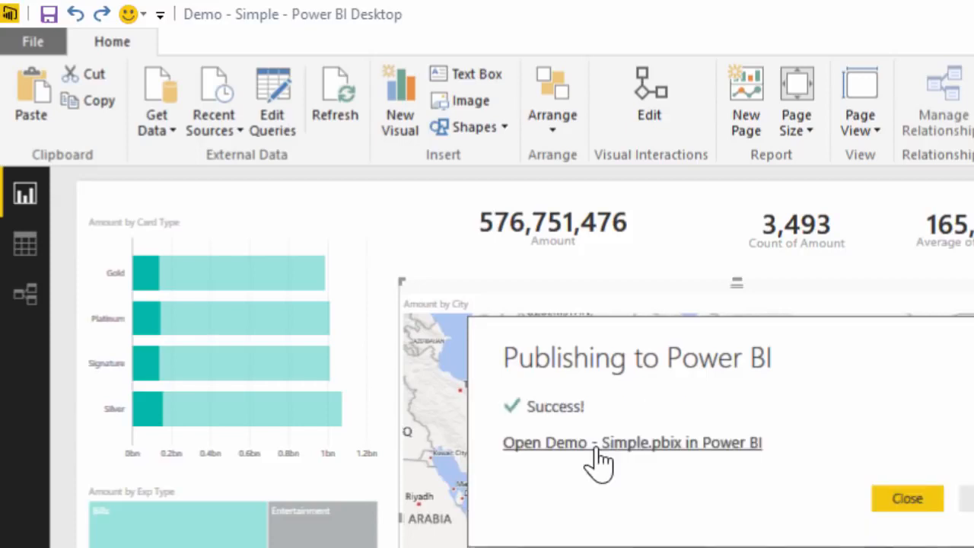
pyautogui.click(598, 444)
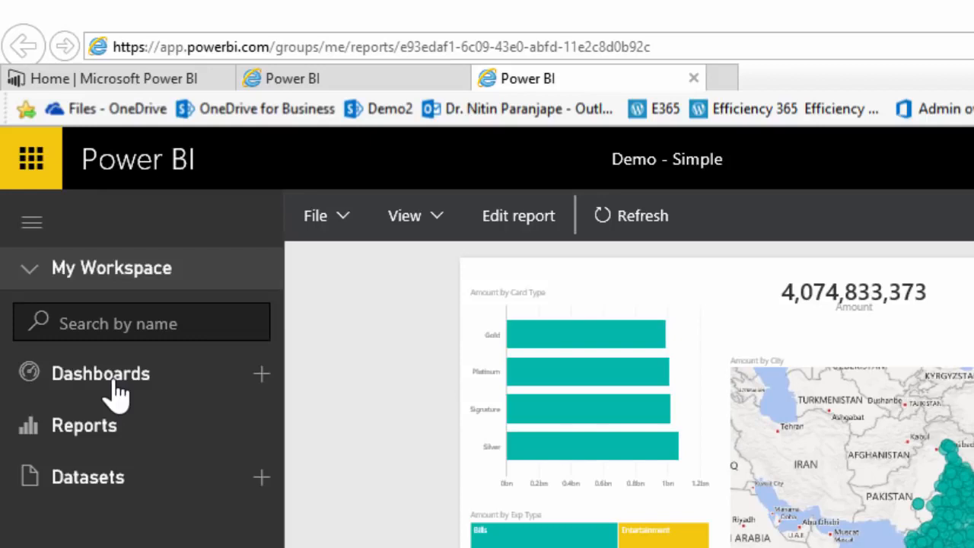
# Look up the Demo - Simple entries among the reports and the datasets of My Workspace, leaving the reports list expanded.
pyautogui.click(106, 431)
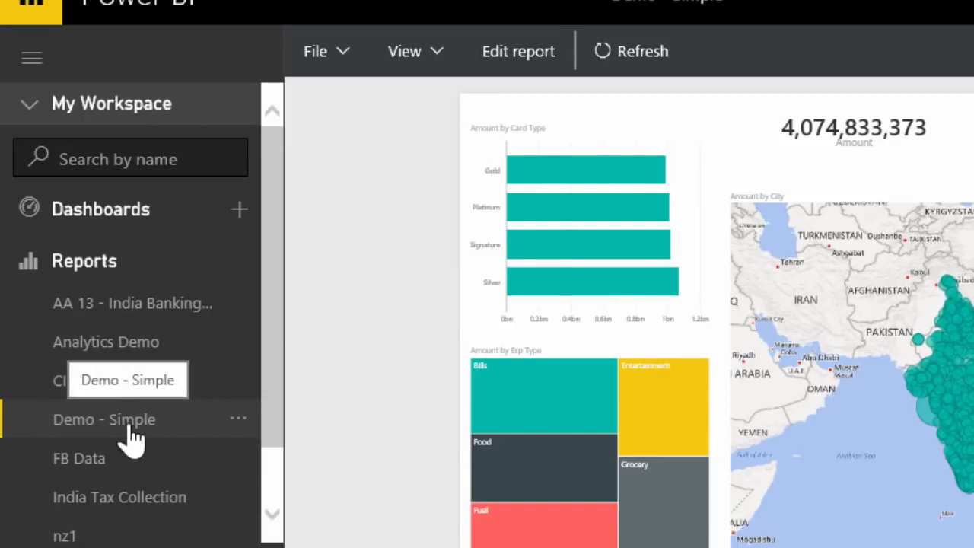
pyautogui.click(65, 263)
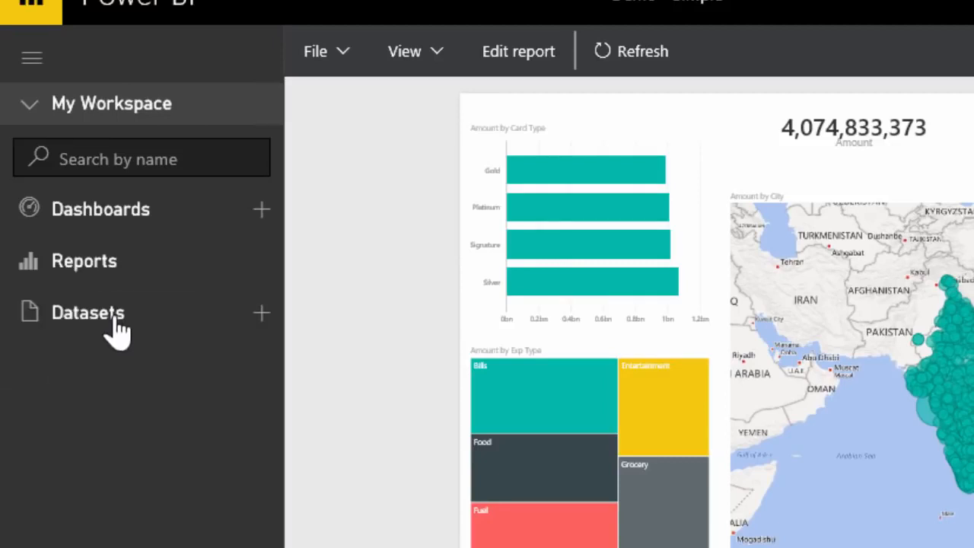
pyautogui.click(118, 328)
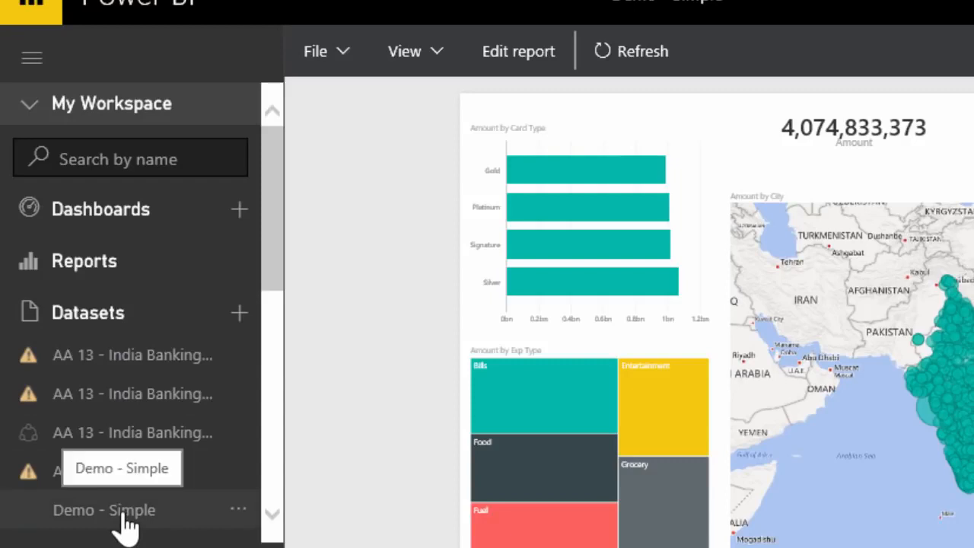
pyautogui.click(59, 320)
pyautogui.click(81, 267)
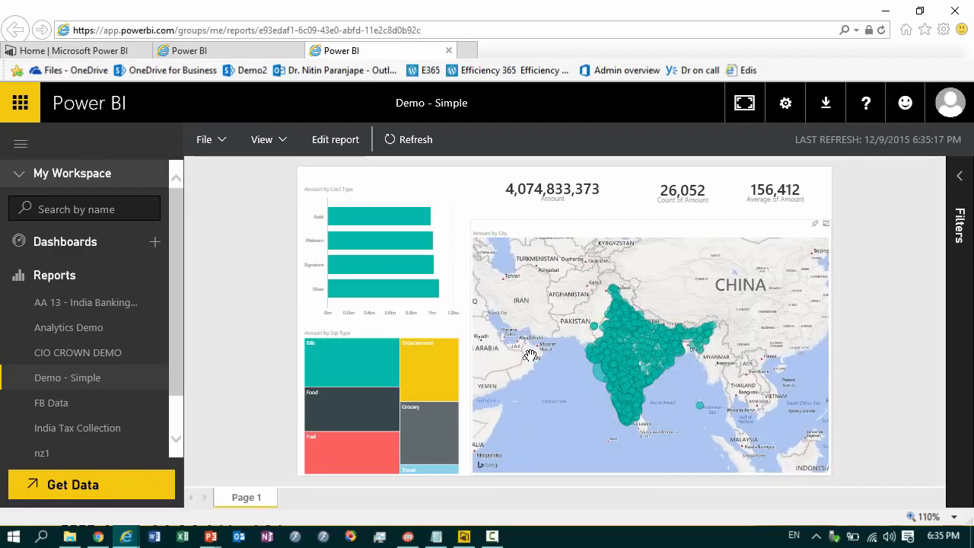
# Cross-filter the published report by the Silver and Platinum card types in turn, and clear the selection.
pyautogui.click(414, 292)
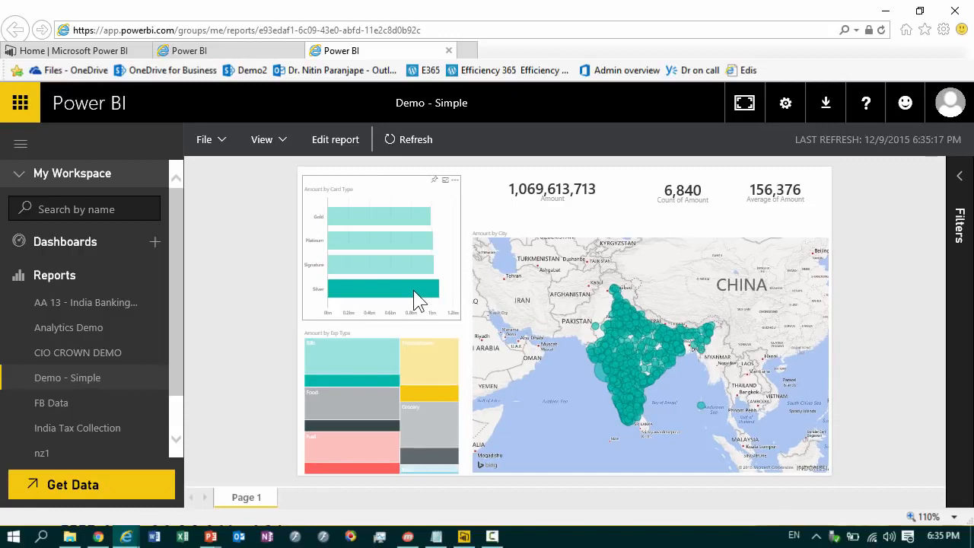
pyautogui.click(368, 242)
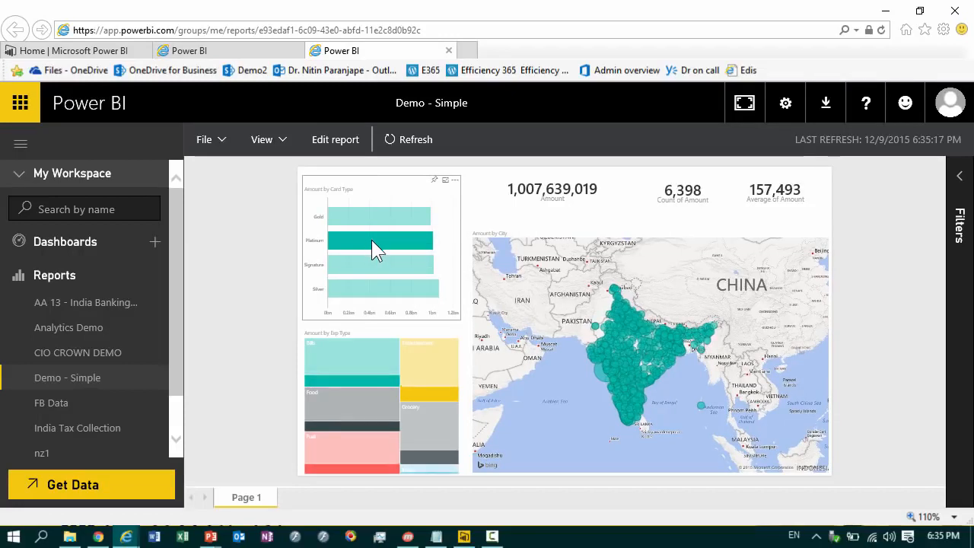
pyautogui.click(382, 286)
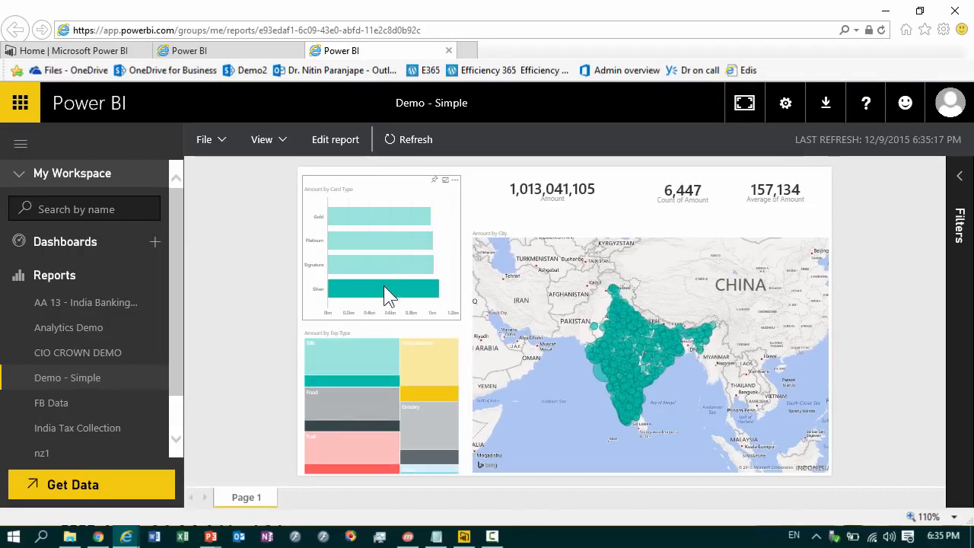
pyautogui.click(383, 285)
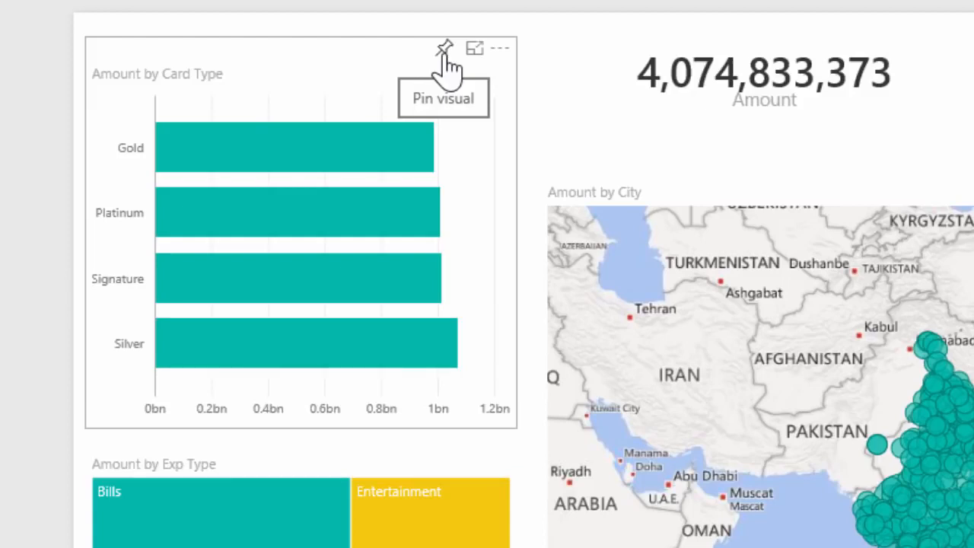
# Pin the Amount by Card Type chart to a new dashboard named Demo - Simple and open that dashboard.
pyautogui.click(444, 50)
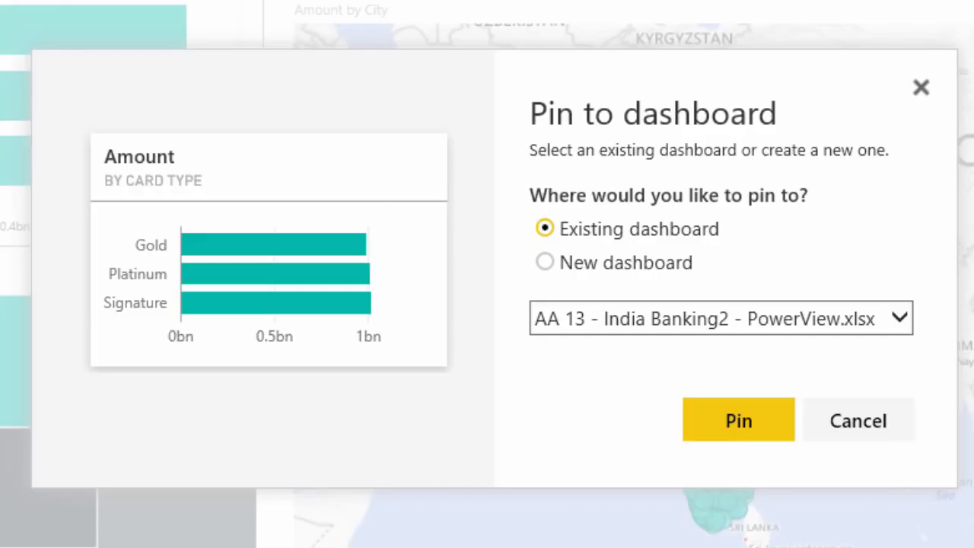
pyautogui.click(600, 260)
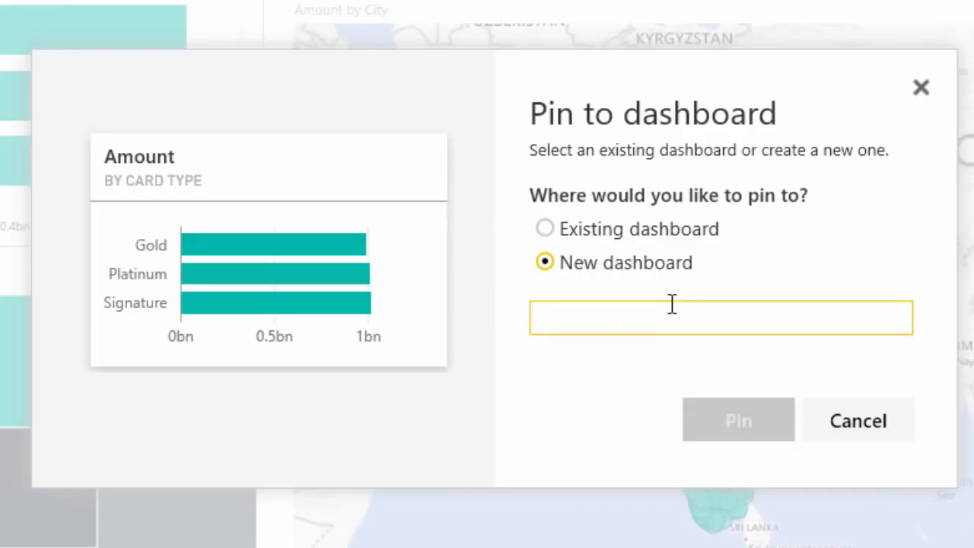
pyautogui.write('Demo - Simple')
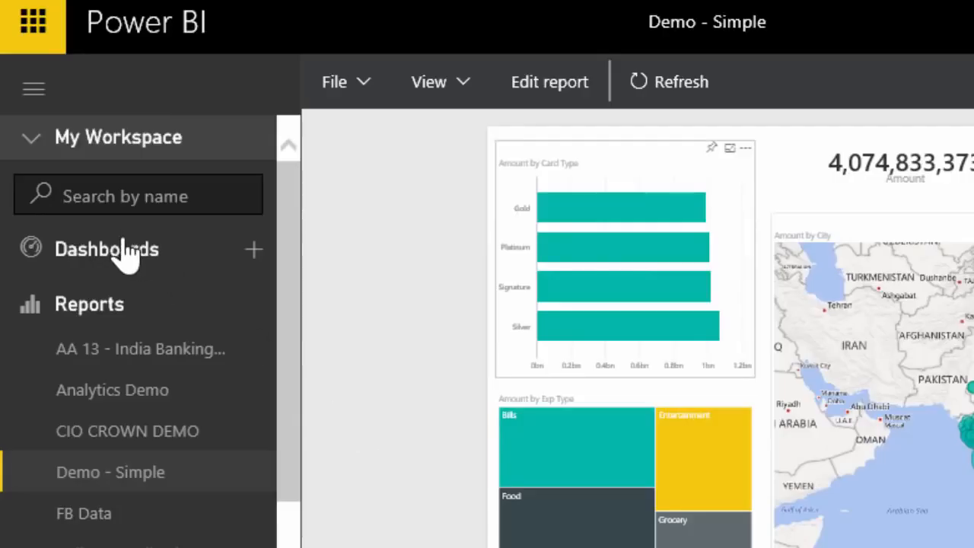
pyautogui.click(118, 253)
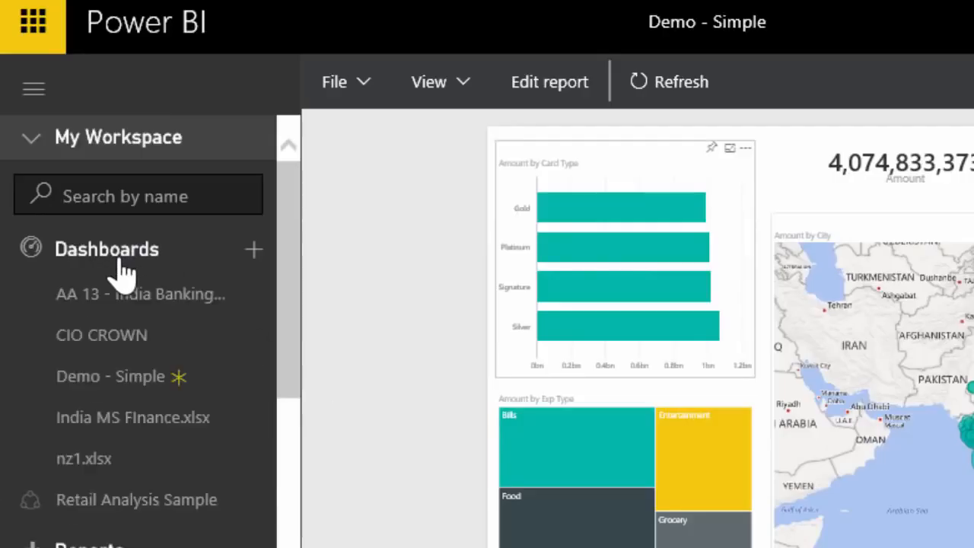
pyautogui.click(127, 390)
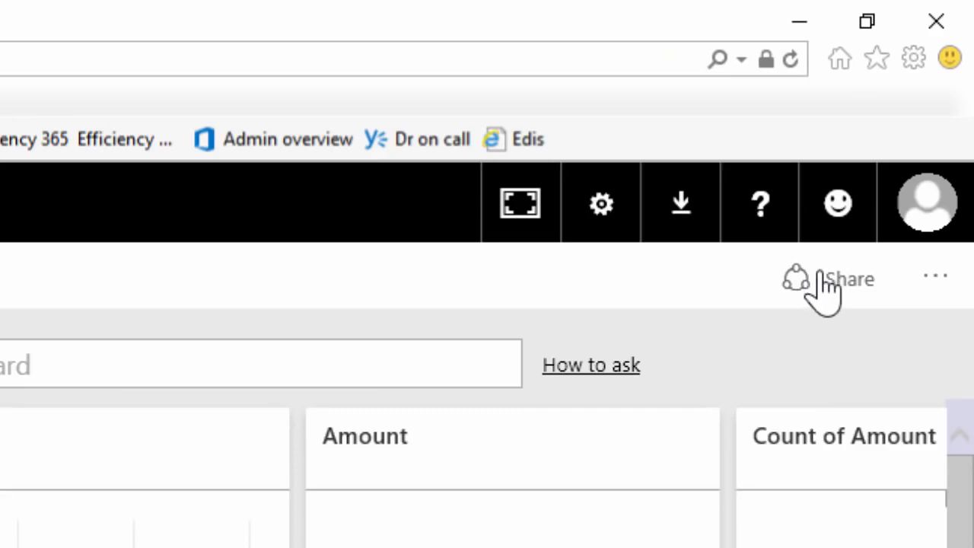
# Open the sharing options of the Demo - Simple dashboard.
pyautogui.click(820, 276)
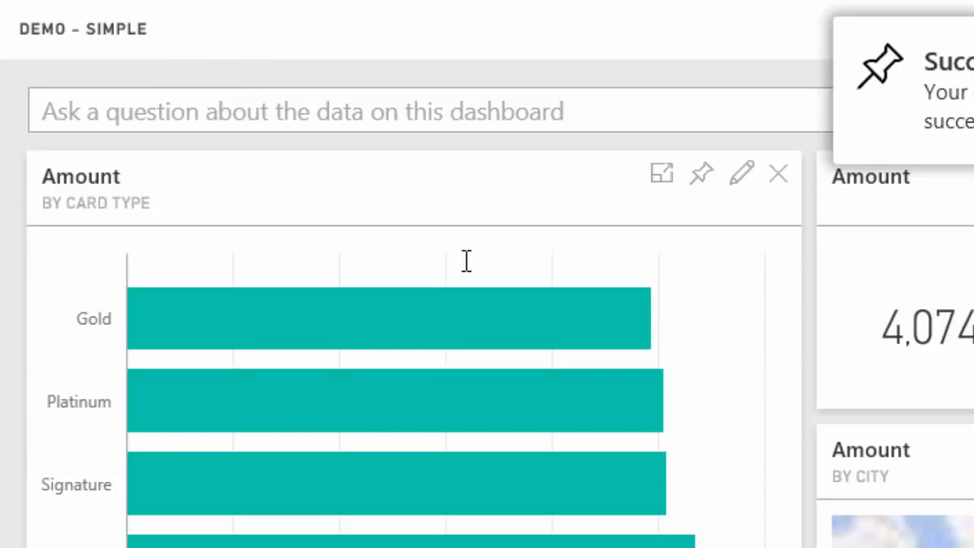
# Ask the dashboard the question "total amount by card type".
pyautogui.click(229, 114)
pyautogui.write('tota')
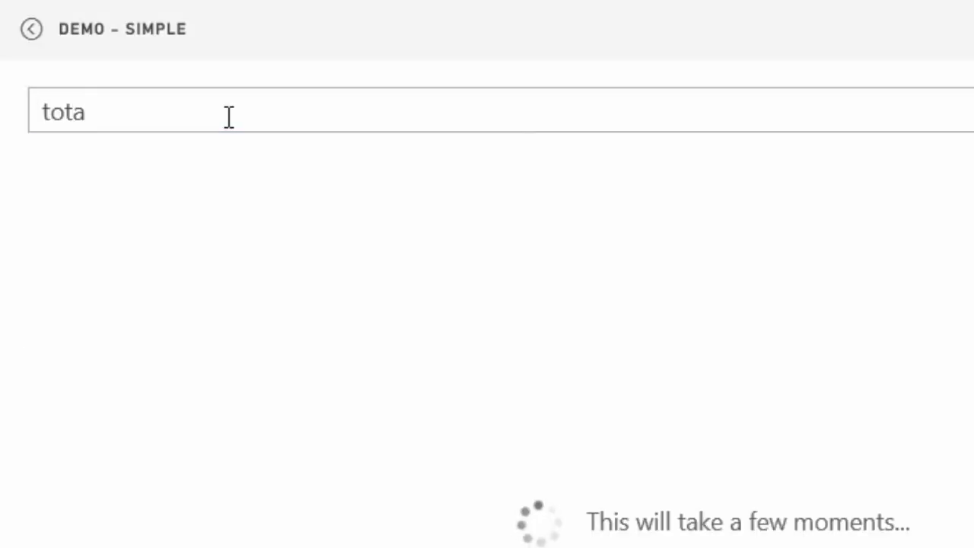
pyautogui.write('l amount')
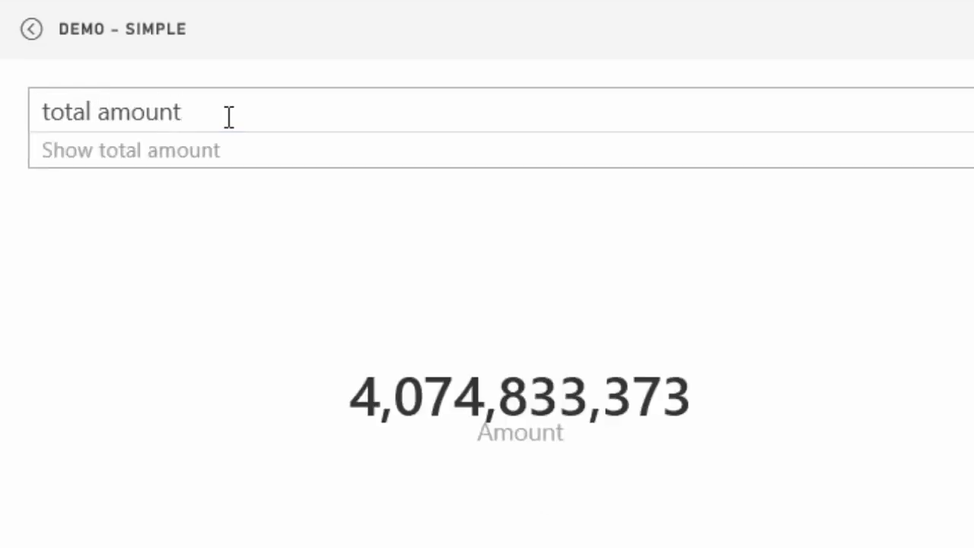
pyautogui.write('by card')
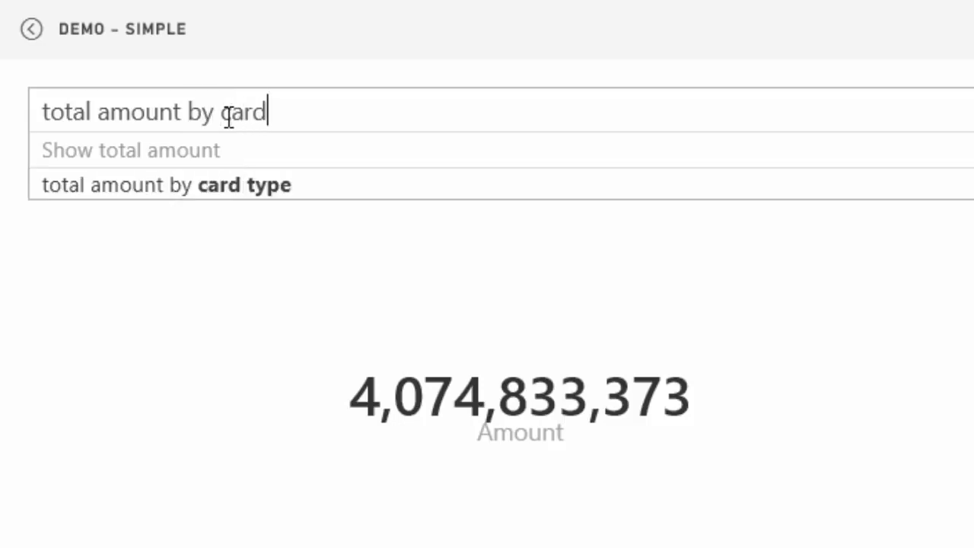
pyautogui.write(' type')
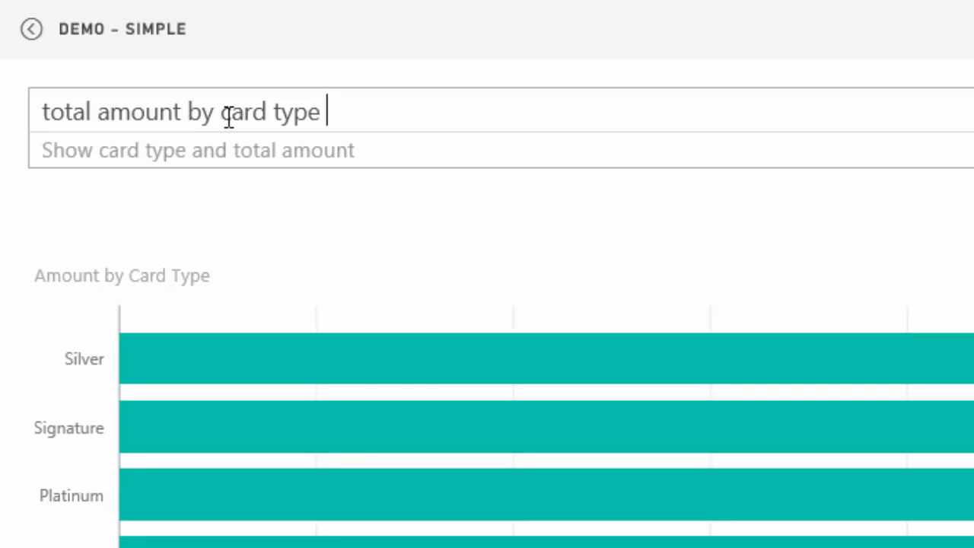
# Reword the dashboard question to "total amount by city as a map".
pyautogui.hotkey('ctrl', 'BackSpace')
pyautogui.hotkey('ctrl', 'BackSpace')
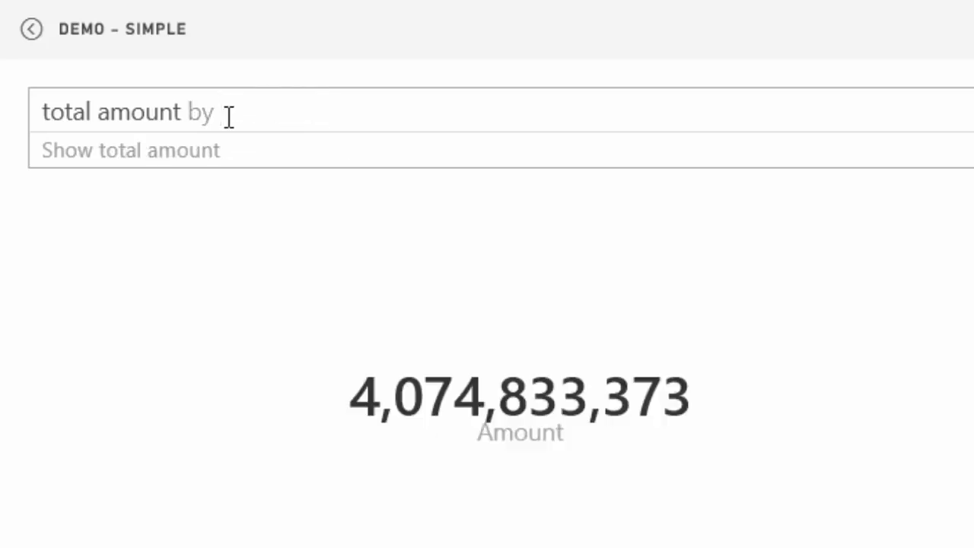
pyautogui.write('city')
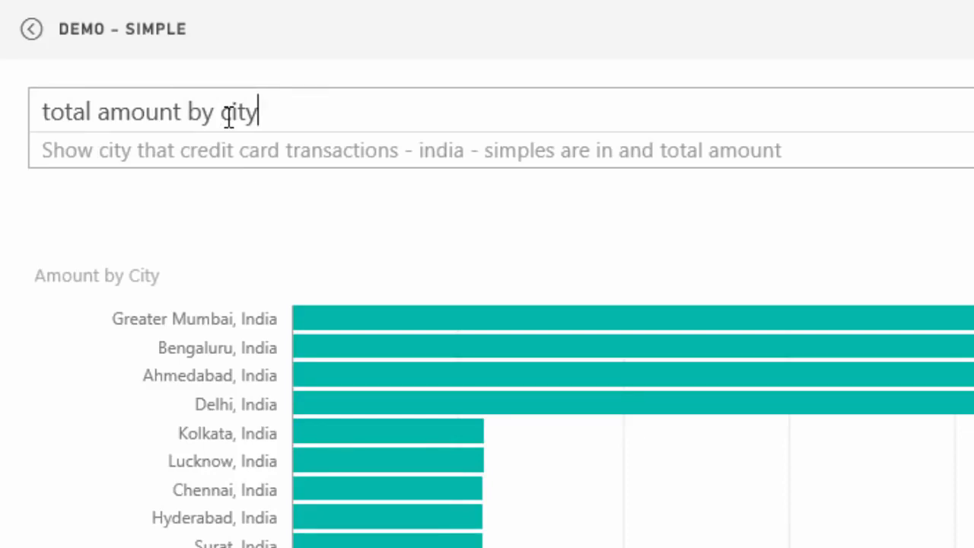
pyautogui.write(' as a map')
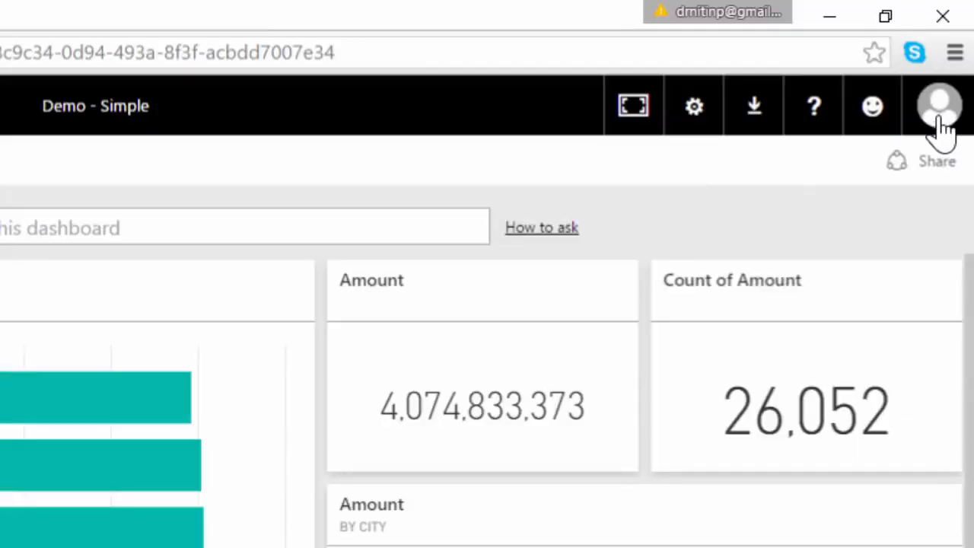
# In the recipient's account, check the dashboards list for the shared Demo - Simple dashboard and open its underlying report from the Amount by City tile.
pyautogui.click(939, 121)
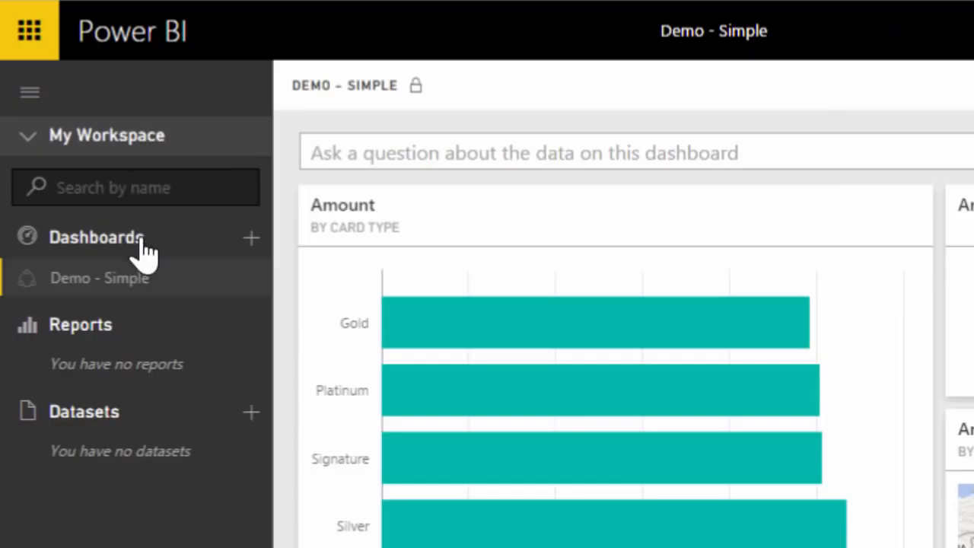
pyautogui.click(141, 242)
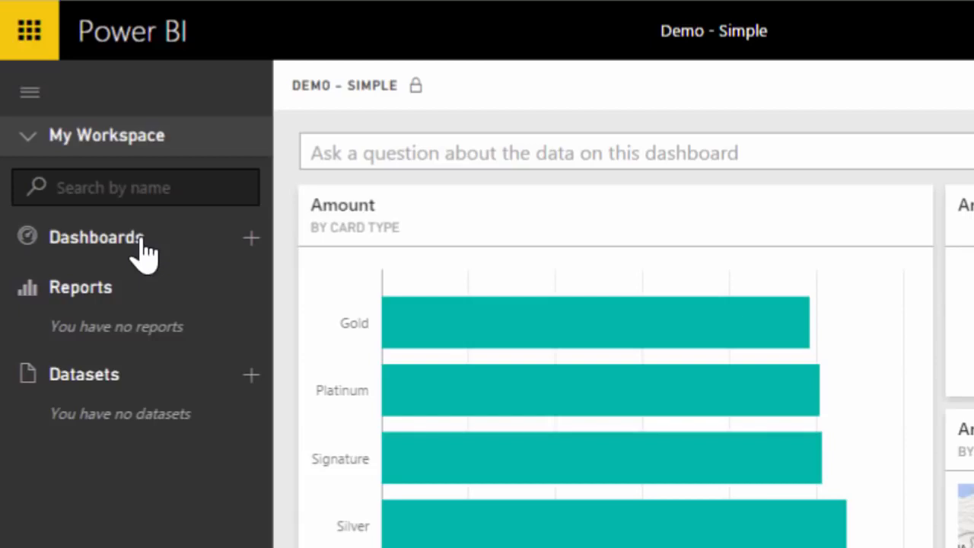
pyautogui.click(140, 242)
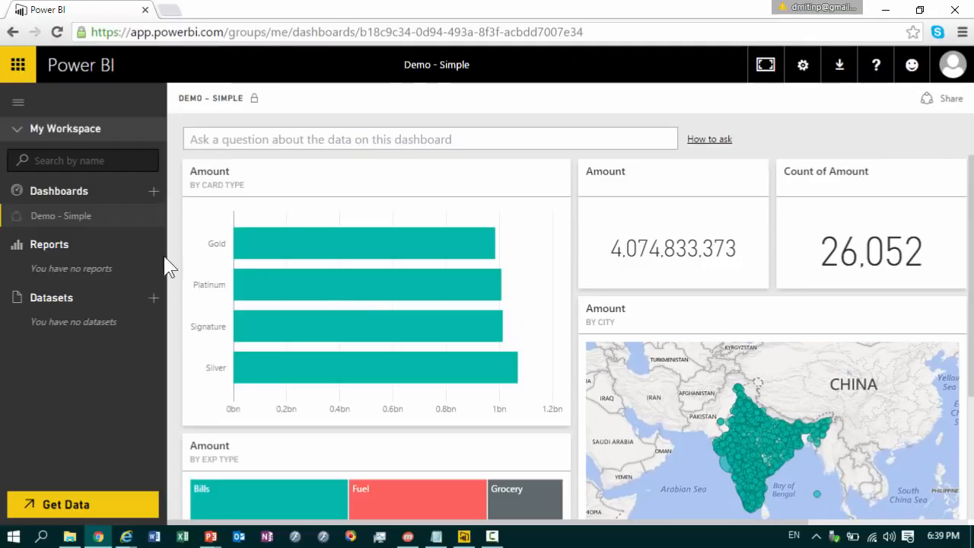
pyautogui.click(584, 337)
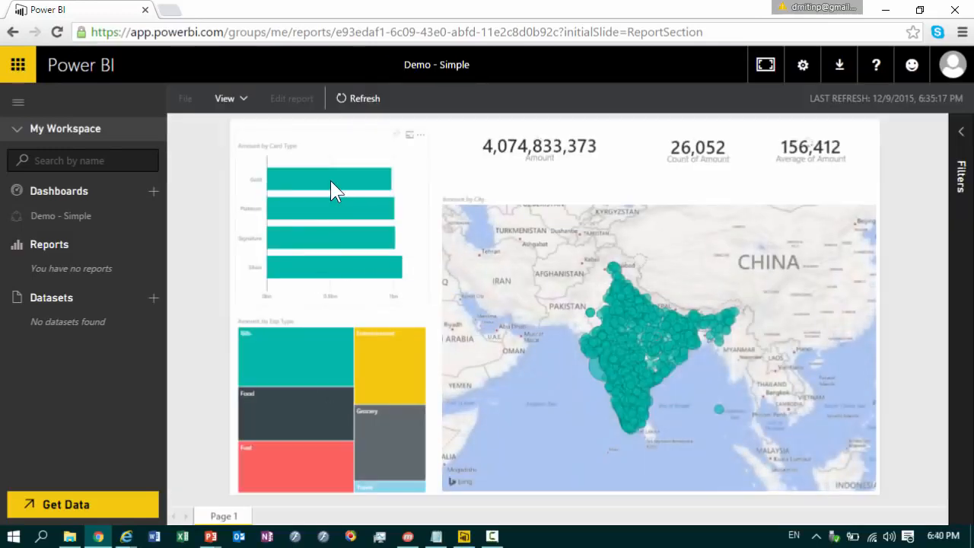
# Cross-filter the shared report by the Gold and Silver card types, and by the Bills and Entertainment expense types in turn.
pyautogui.click(330, 181)
pyautogui.click(333, 271)
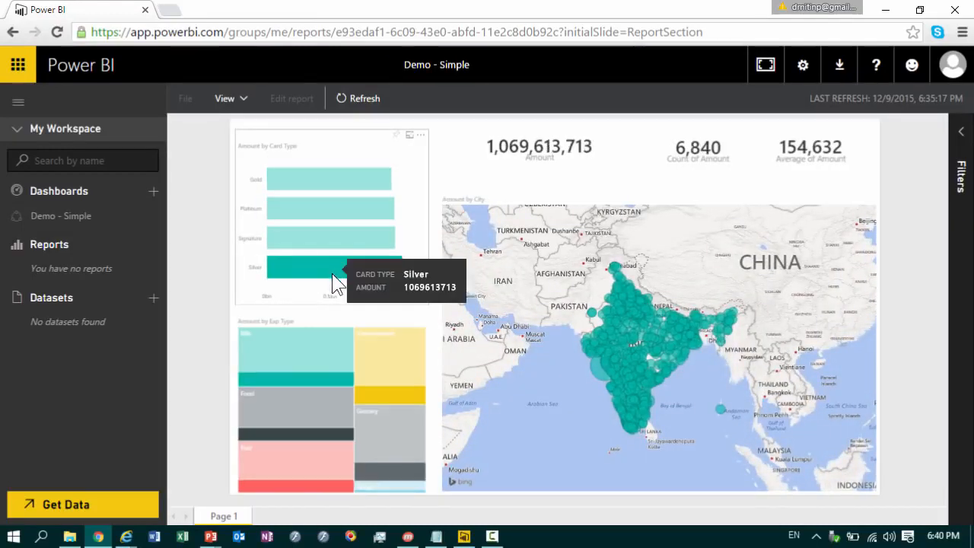
pyautogui.click(310, 352)
pyautogui.click(395, 368)
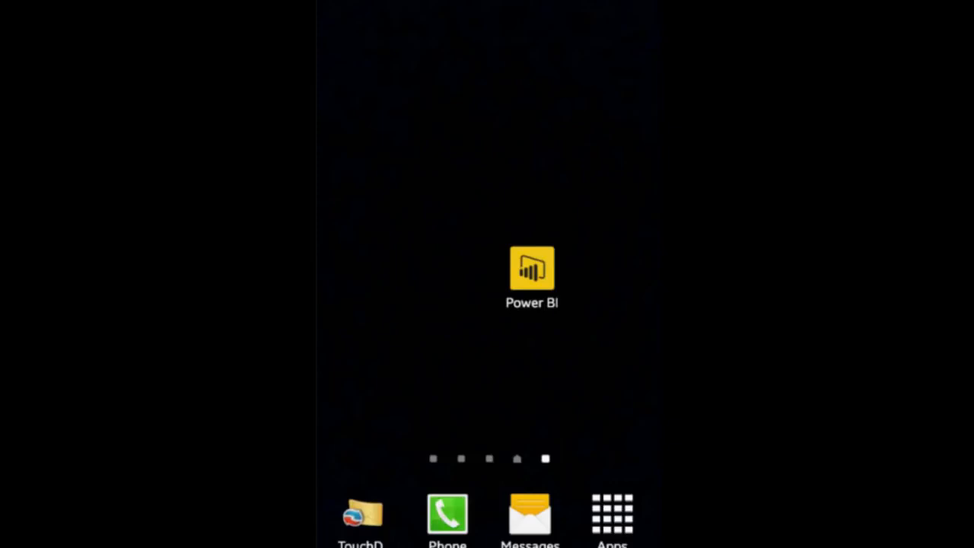
# Switch to the Power BI mobile app, open the Demo - Simple dashboard and look through all its tiles, returning to the first one.
pyautogui.click(532, 267)
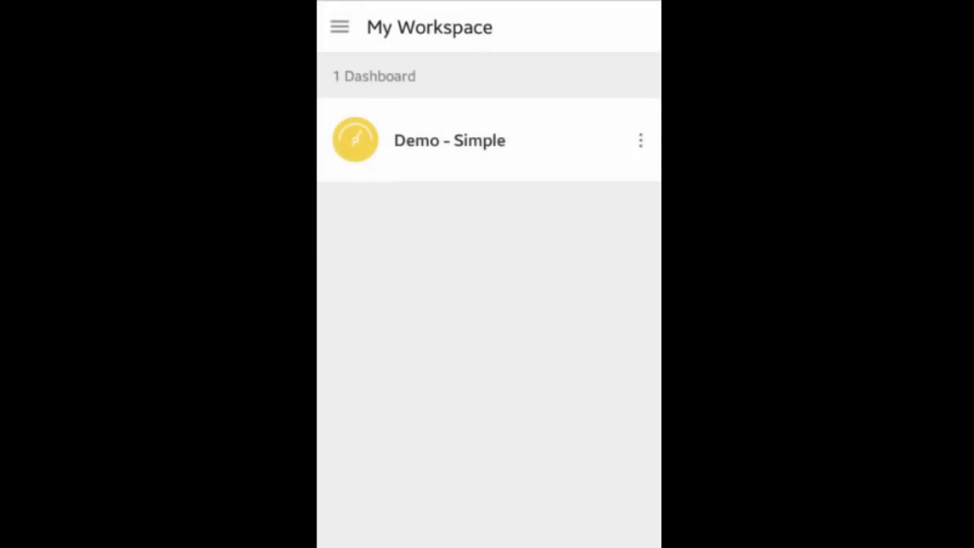
pyautogui.click(449, 140)
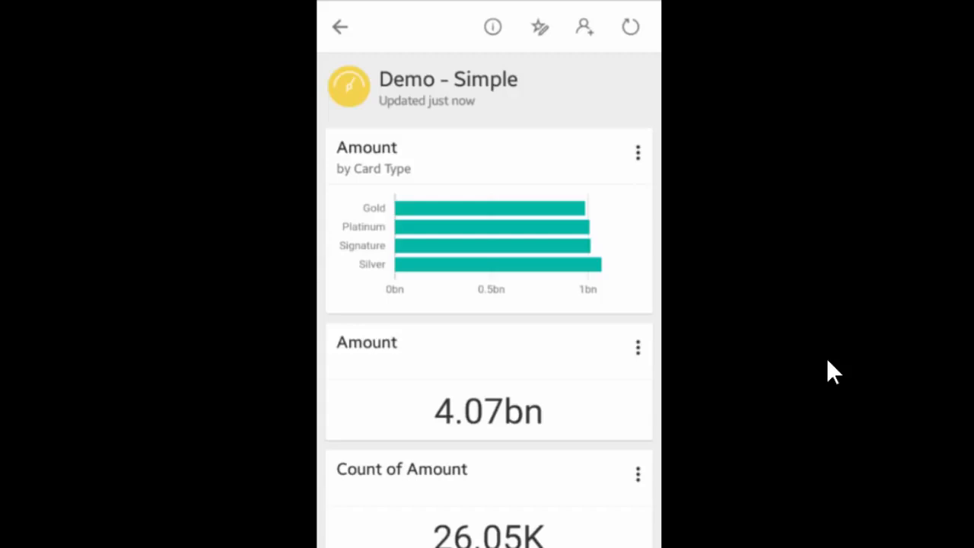
pyautogui.scroll(-3, 489, 304)
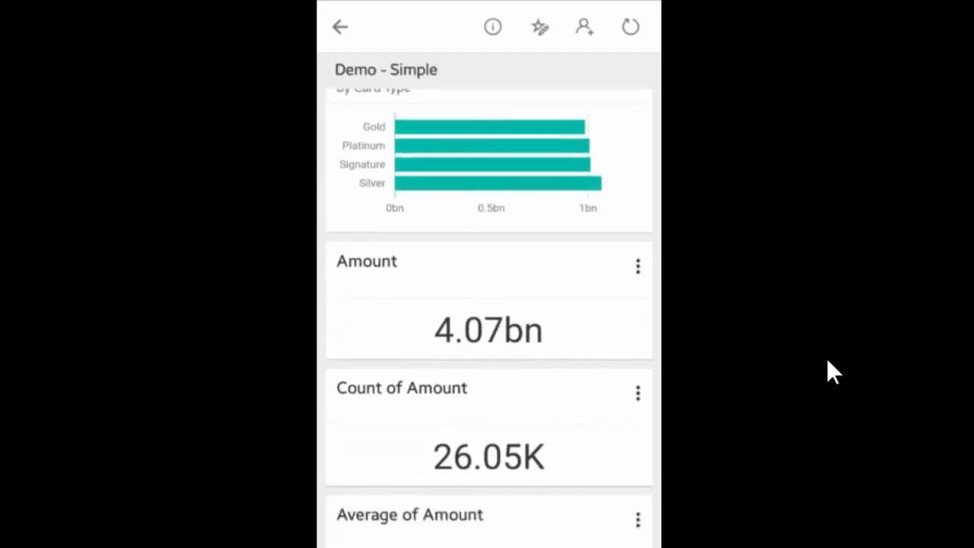
pyautogui.scroll(-3, 488, 304)
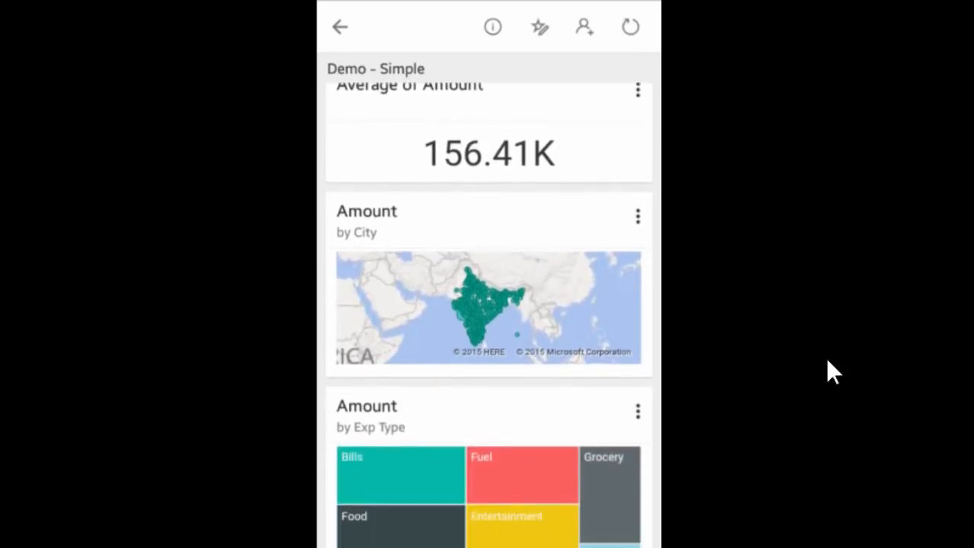
pyautogui.scroll(7, 488, 305)
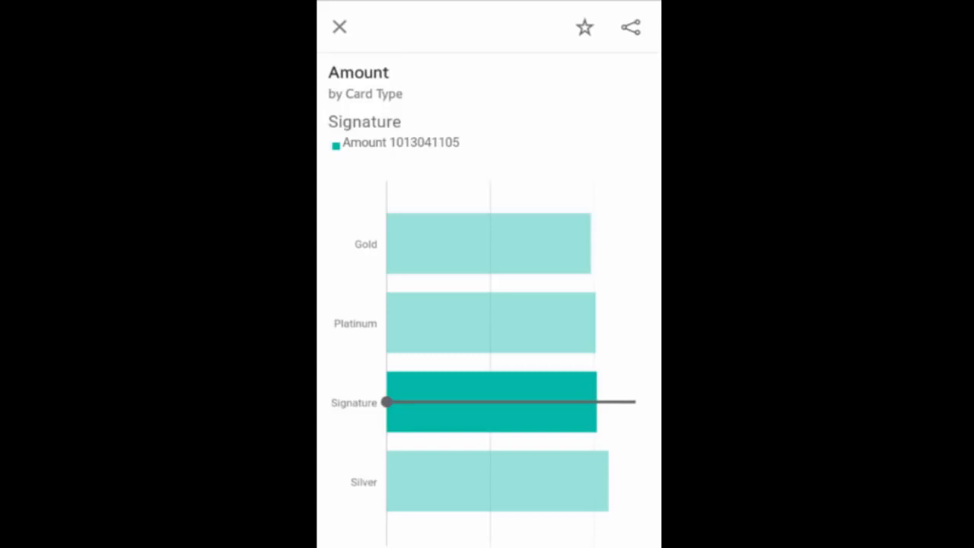
# Mark the enlarged Amount by Card Type tile as a favorite and close it.
pyautogui.click(584, 28)
pyautogui.click(339, 27)
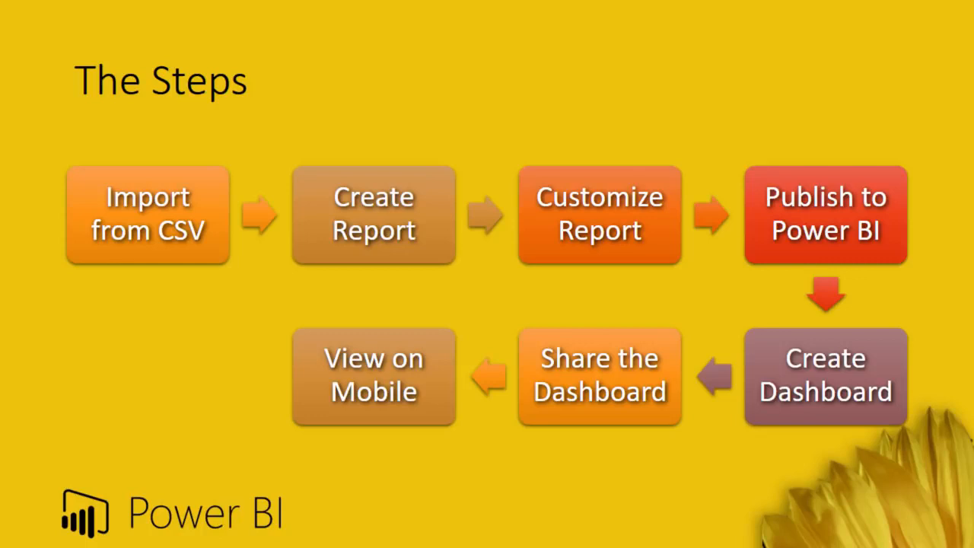
pyautogui.press('Right')
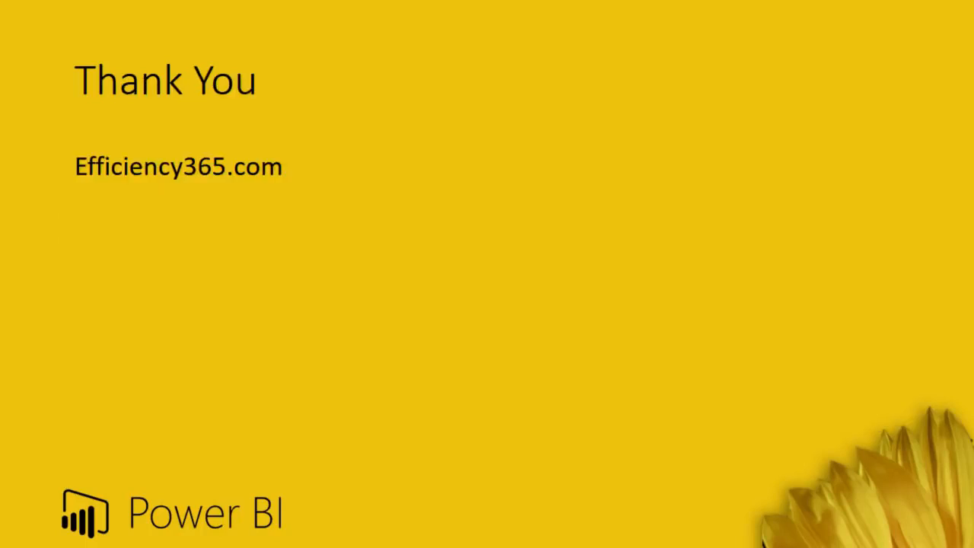